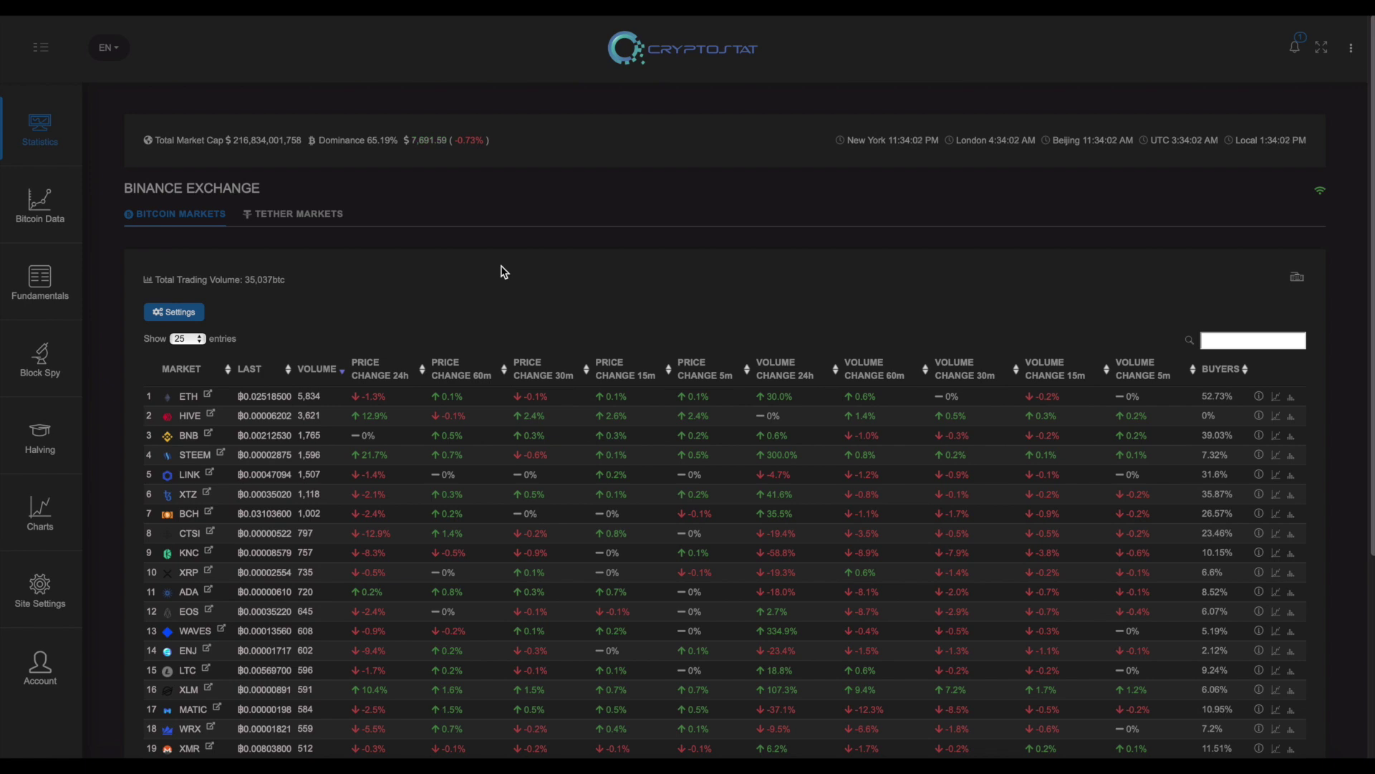
- Open CryptoStat's Binance Exchange page, glance at Tether markets, then return to the Bitcoin markets table
mouse_move(29, 123)
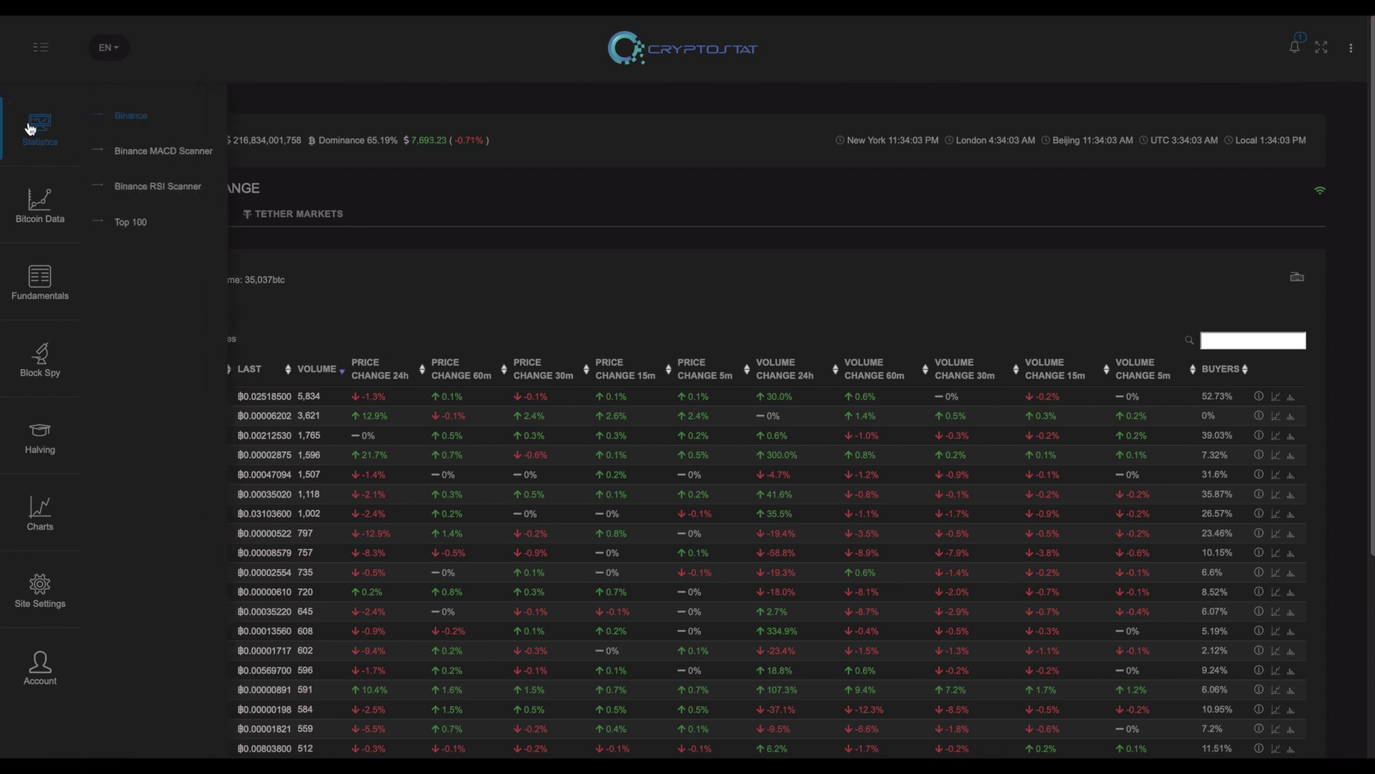
left_click(133, 119)
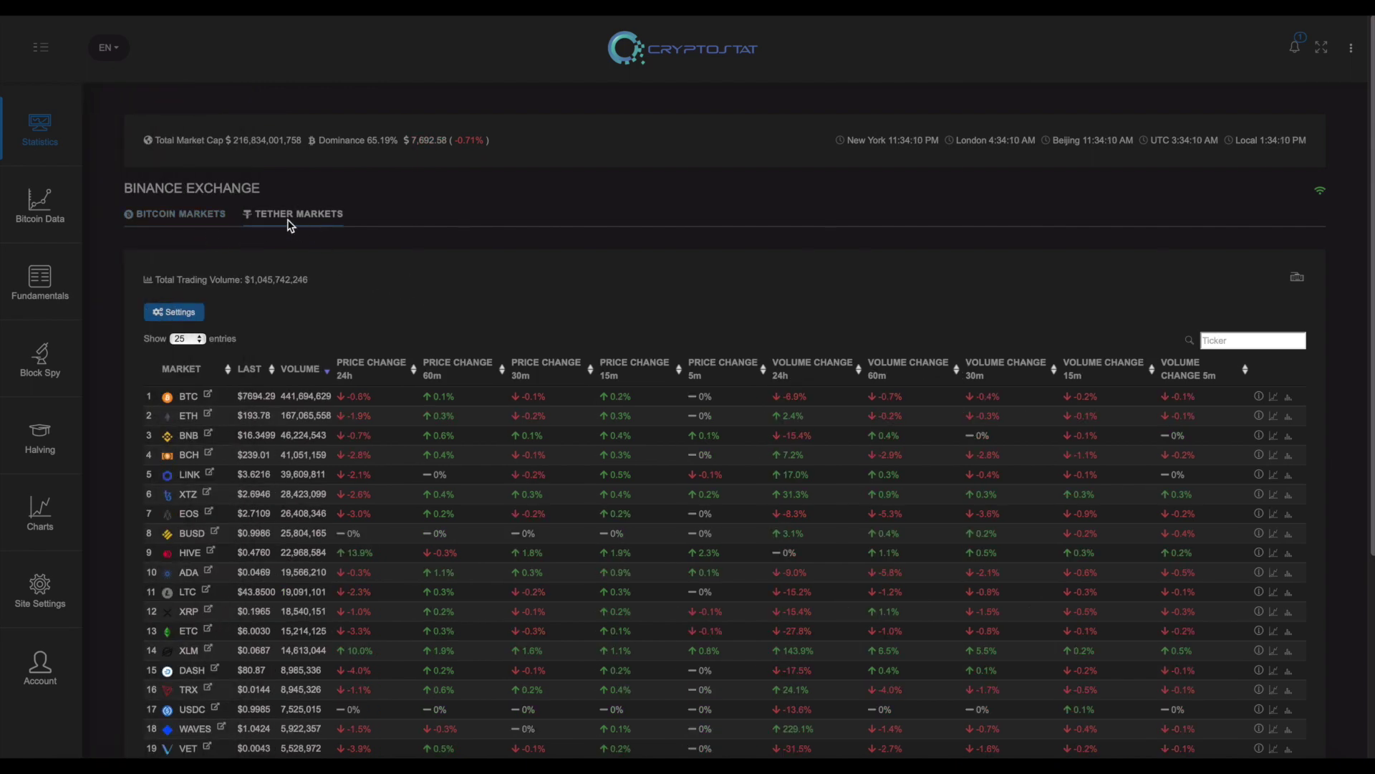
left_click(293, 217)
left_click(193, 215)
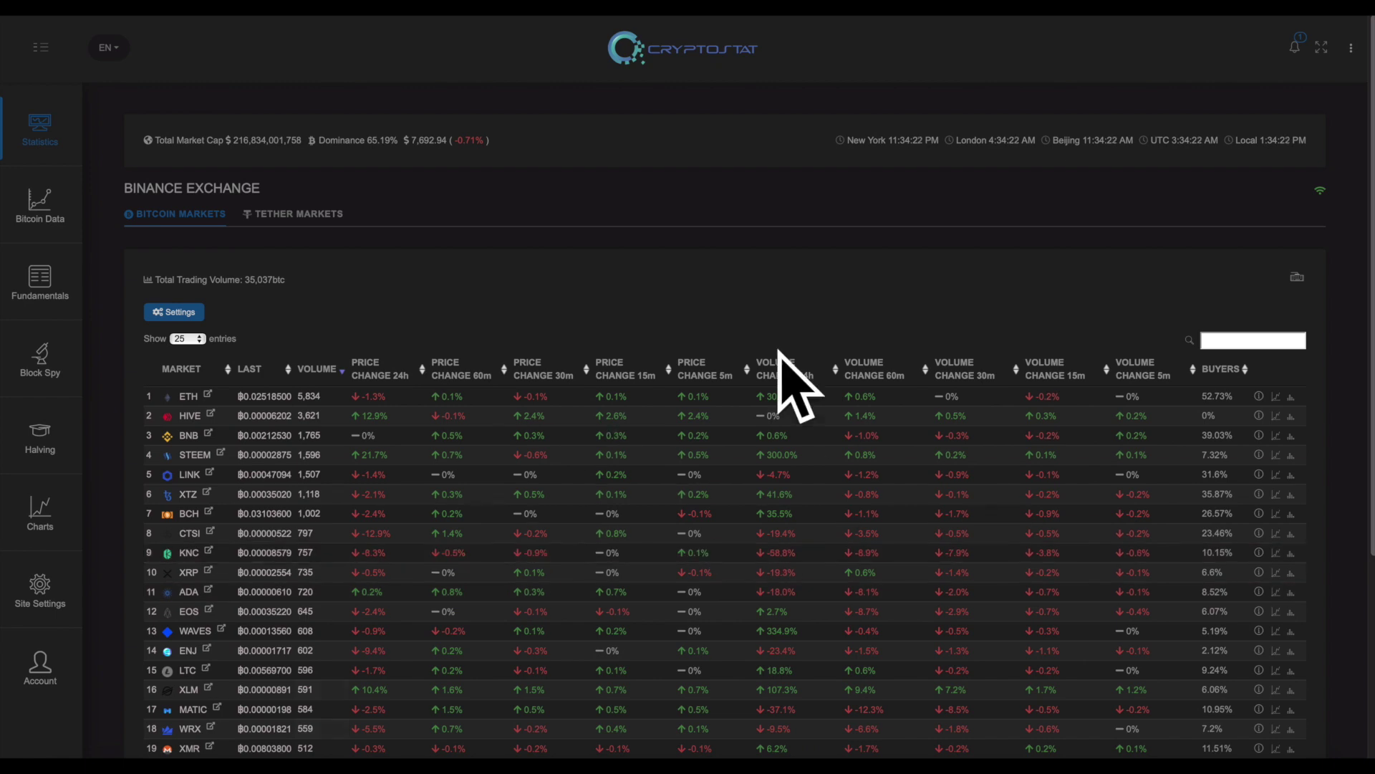
scroll(933, 416, "down", 1)
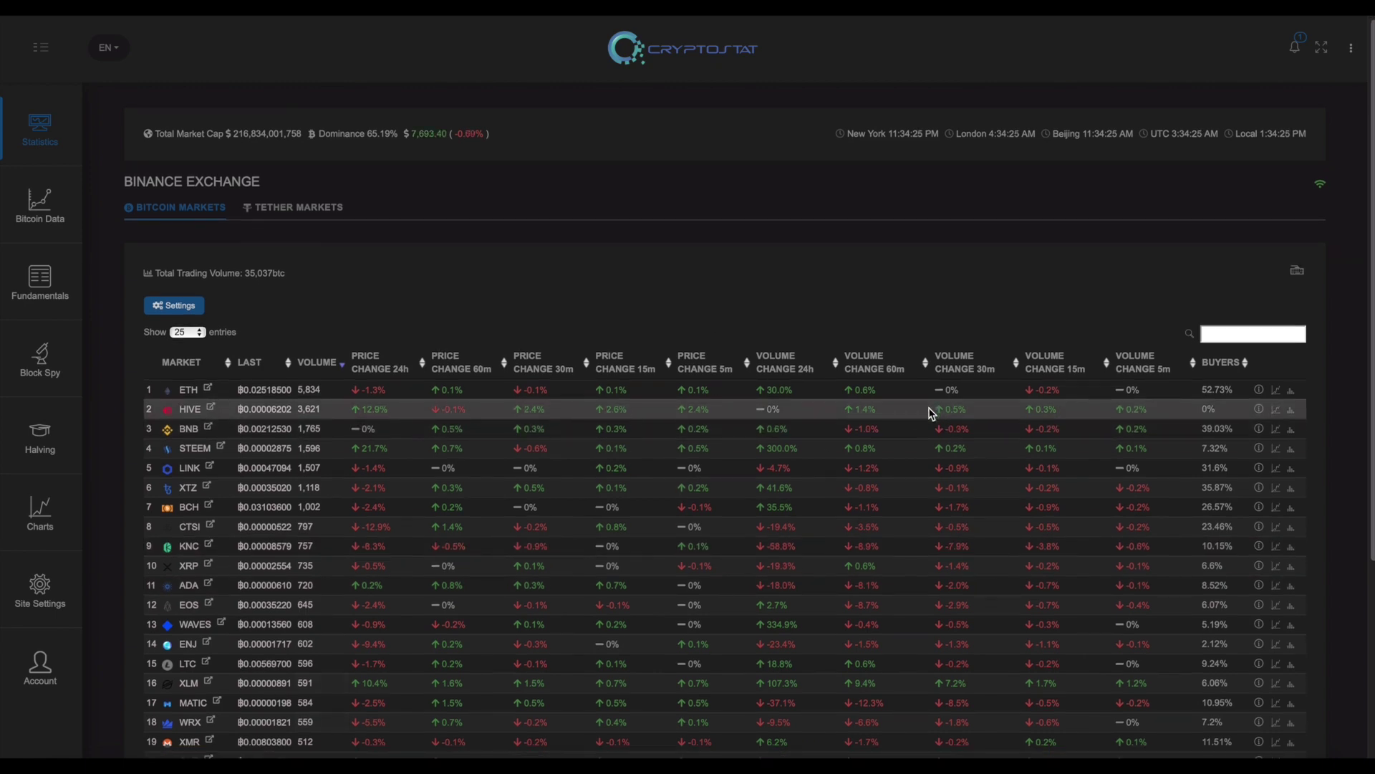
scroll(932, 414, "down", 1)
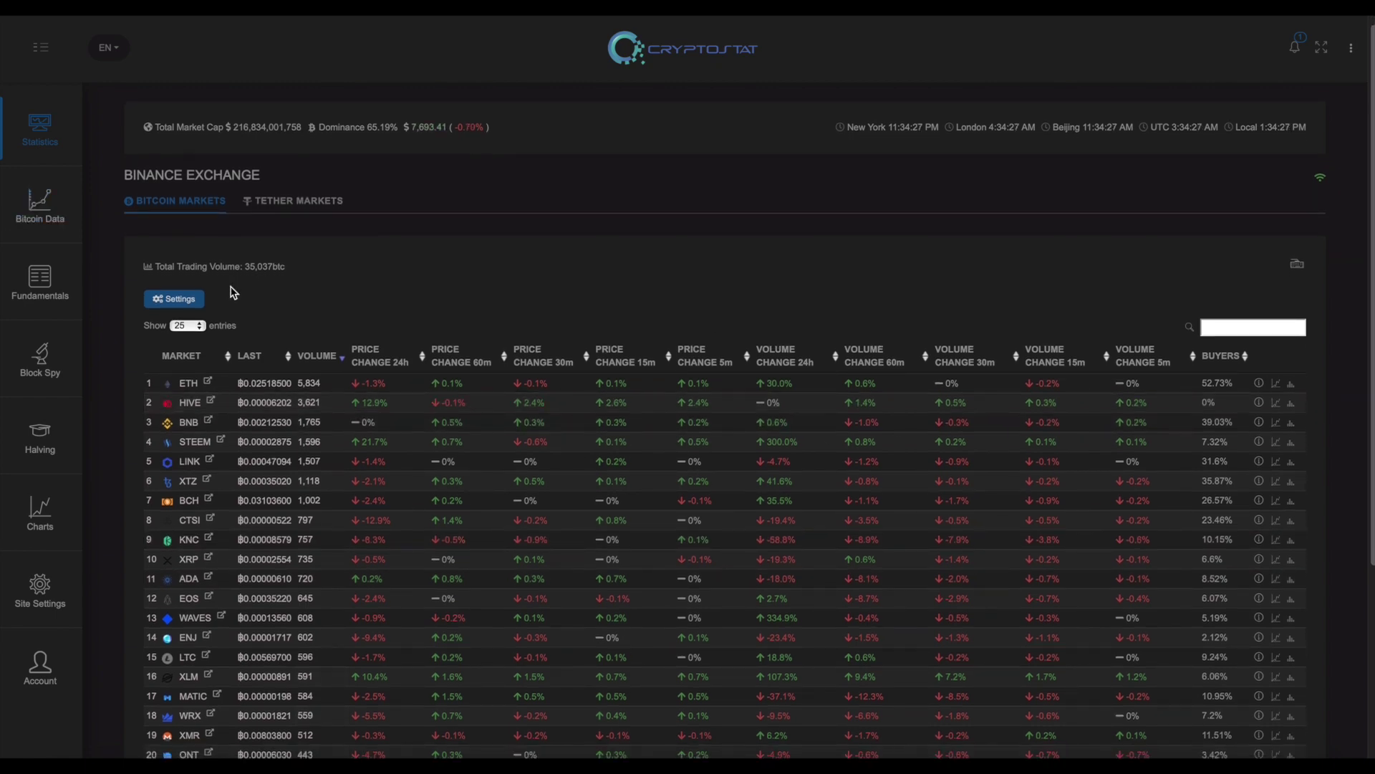
- In the column settings, try adding the 24h High and 24h Low columns, then remove them again
left_click(175, 299)
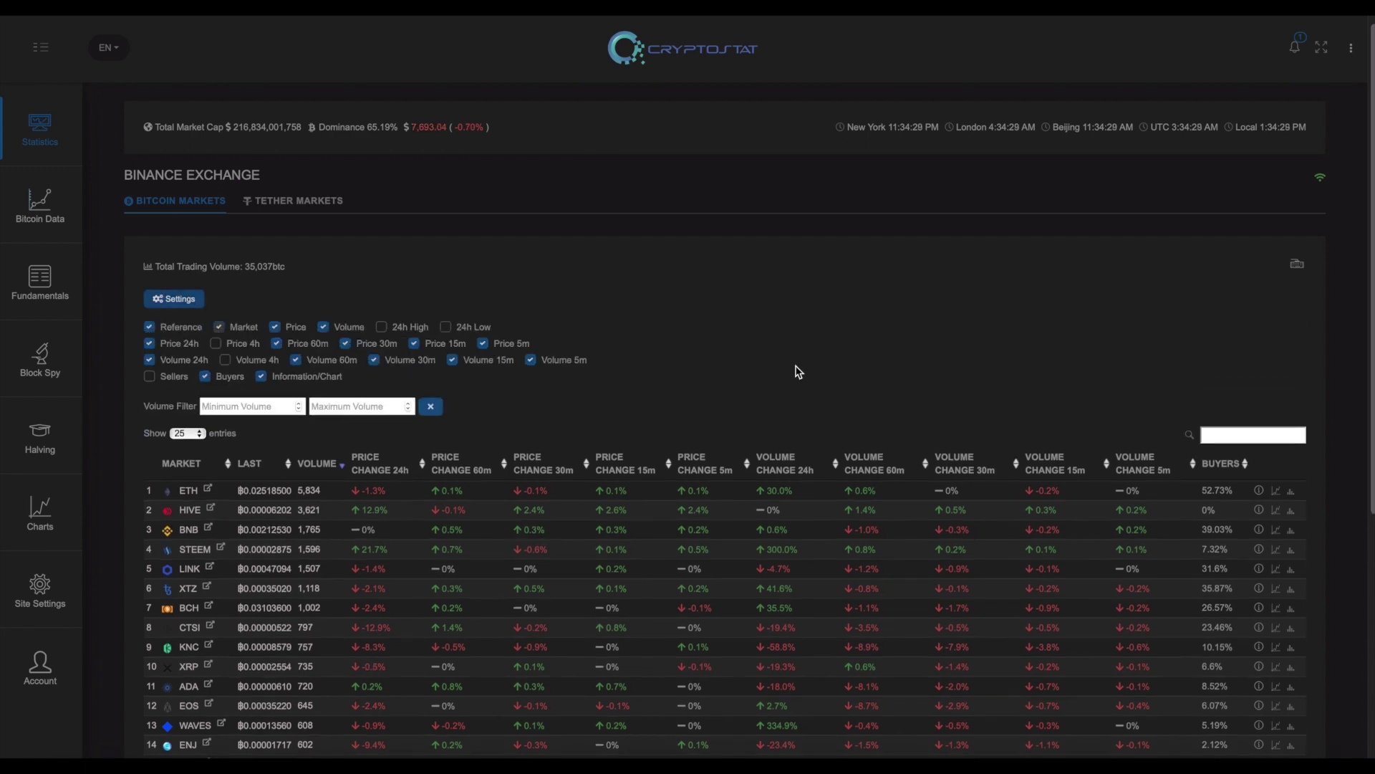
scroll(884, 368, "down", 1)
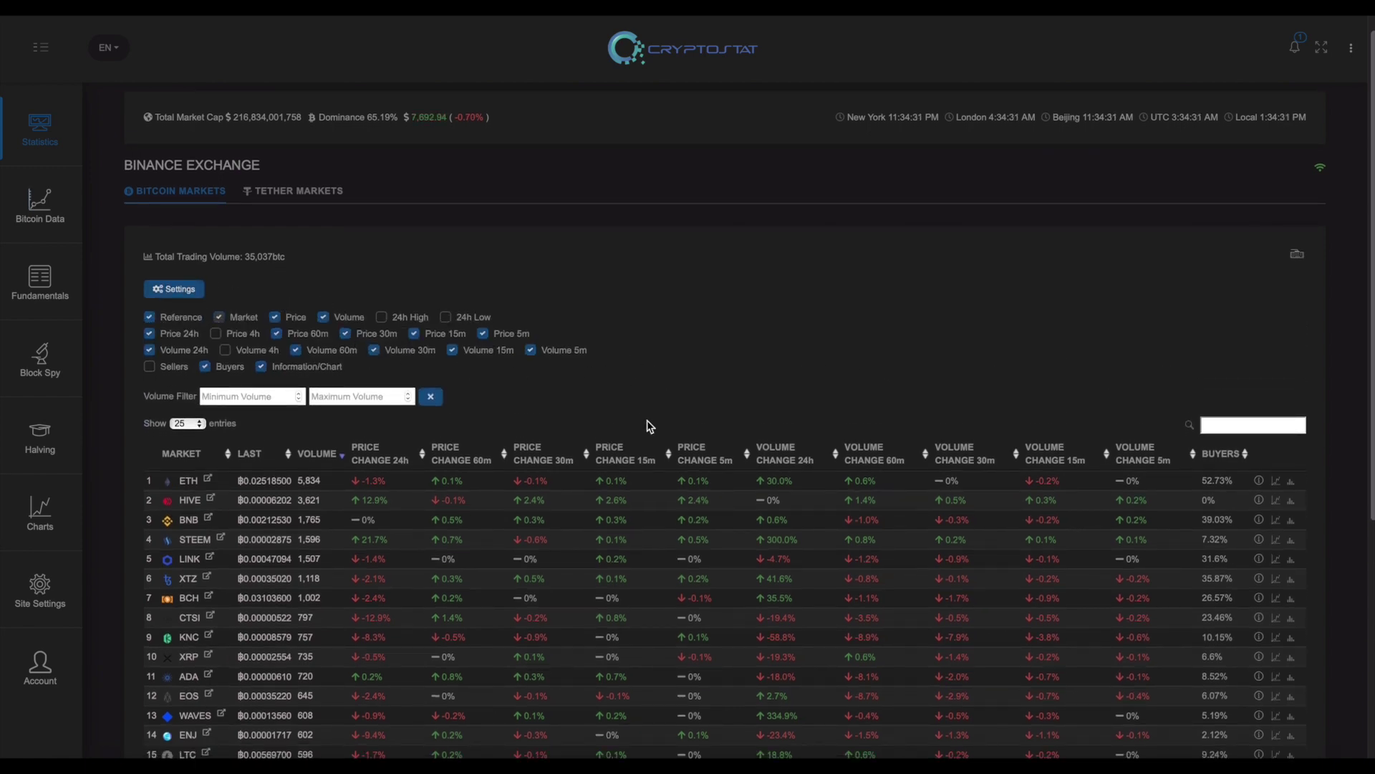
left_click(384, 322)
left_click(446, 321)
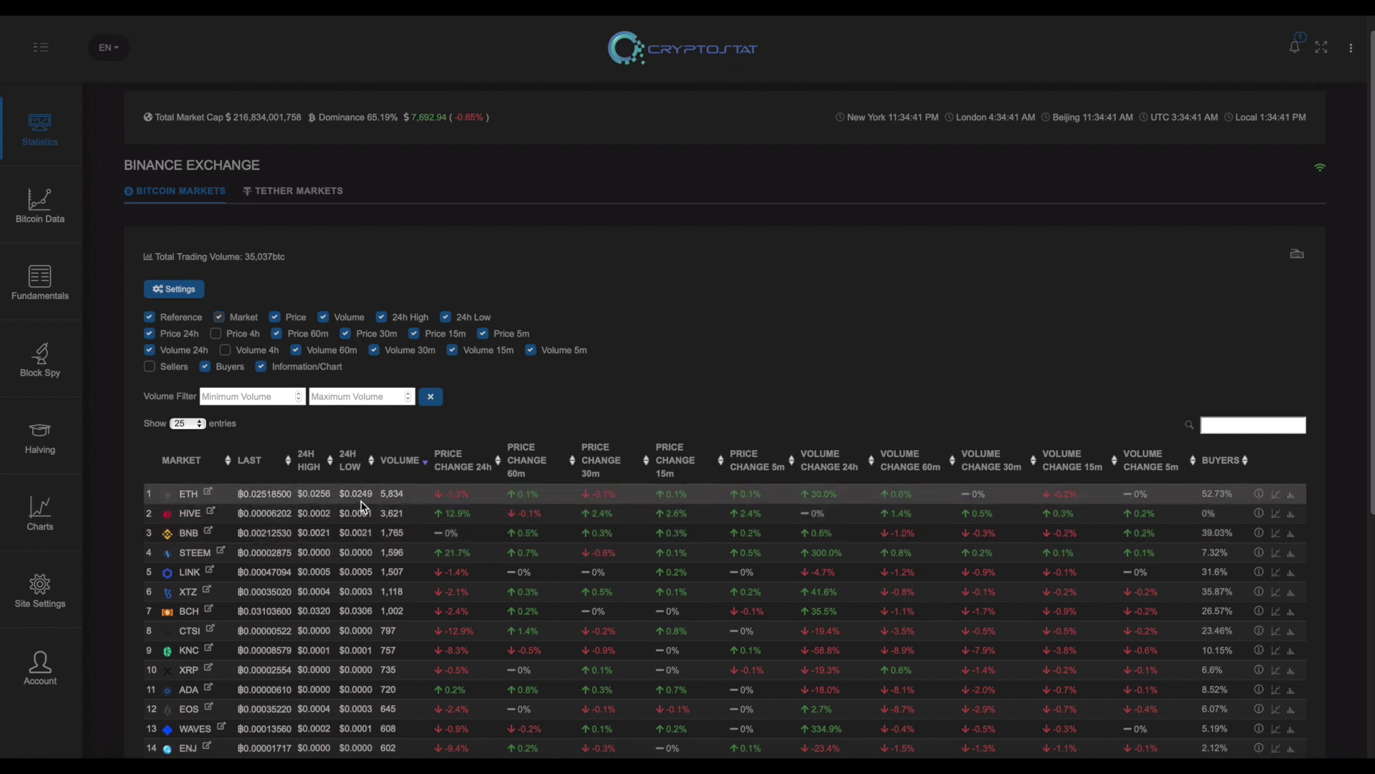
left_click(448, 320)
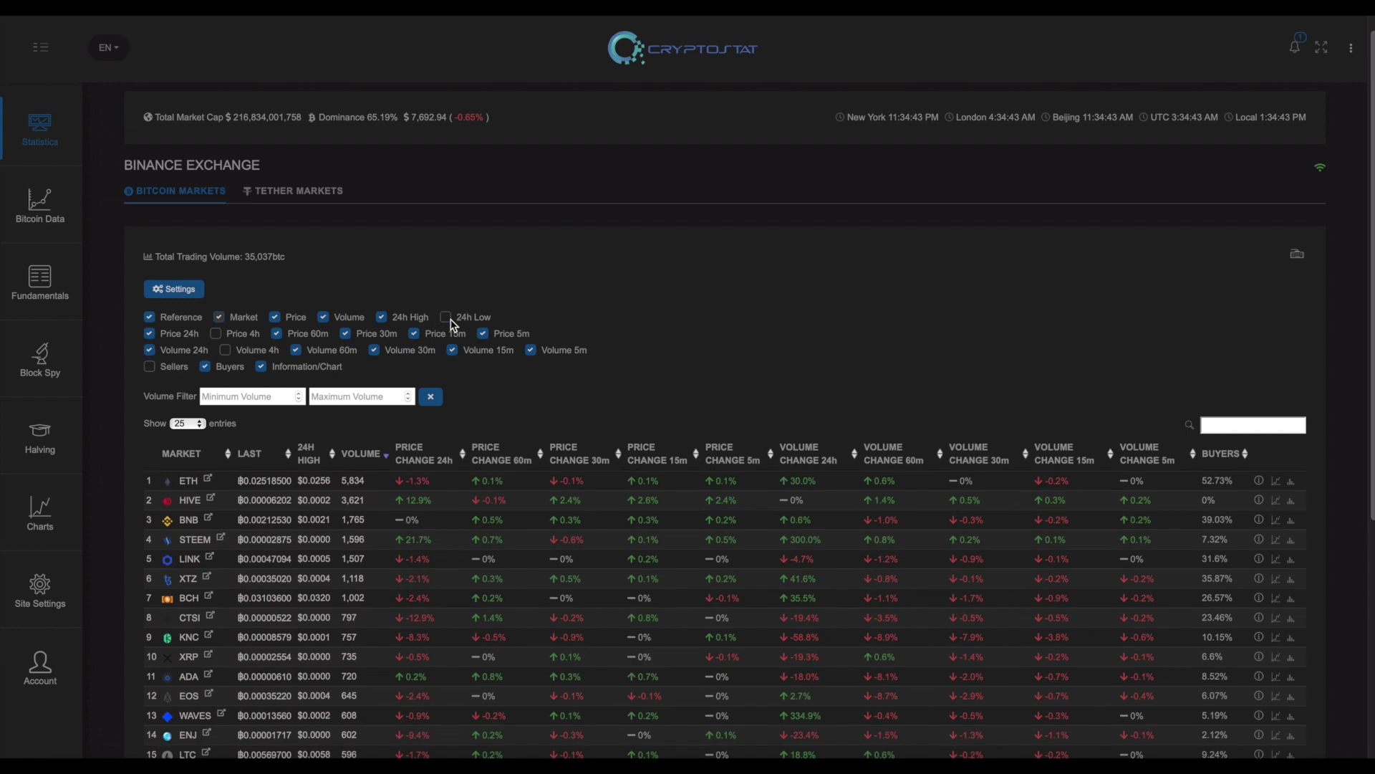
left_click(382, 318)
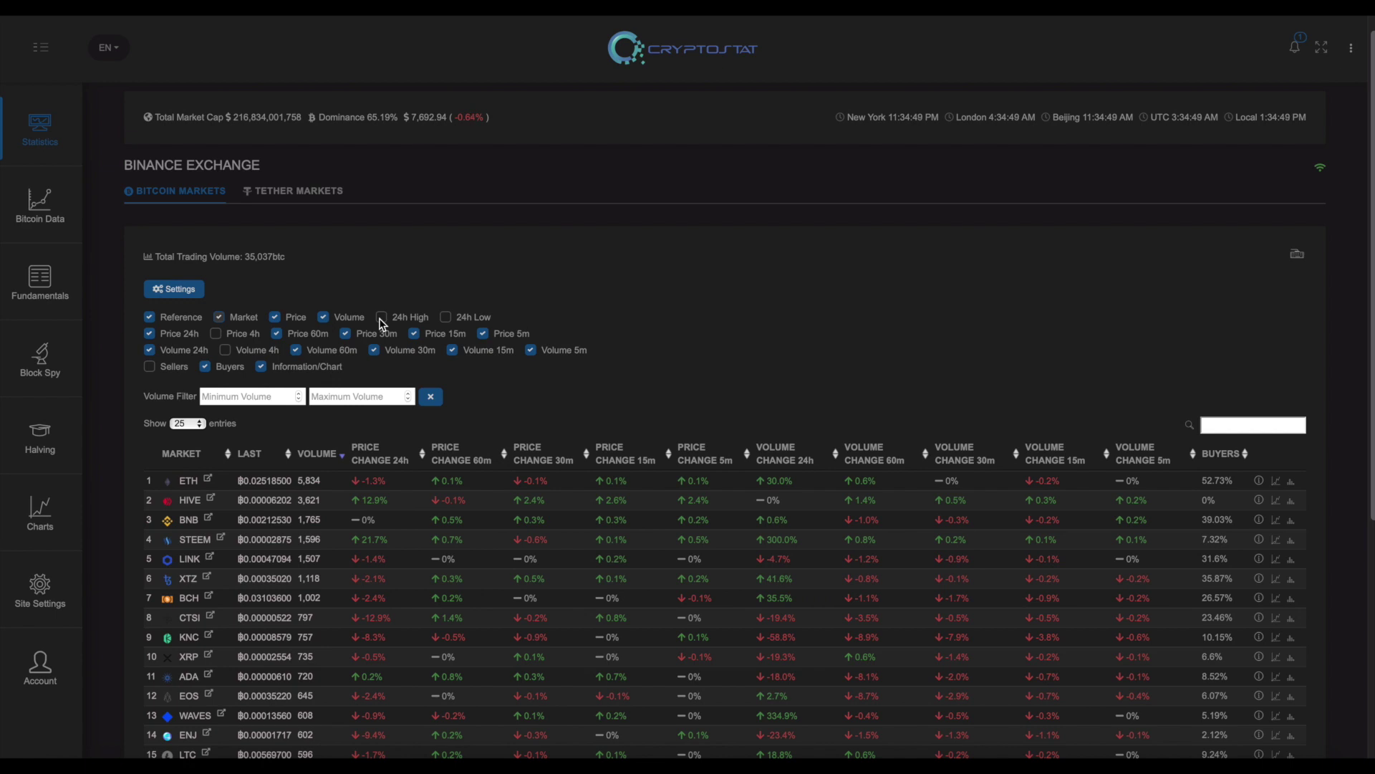
- Hide the Price 5m and Volume 5m columns while keeping the 15-minute change columns
left_click(485, 335)
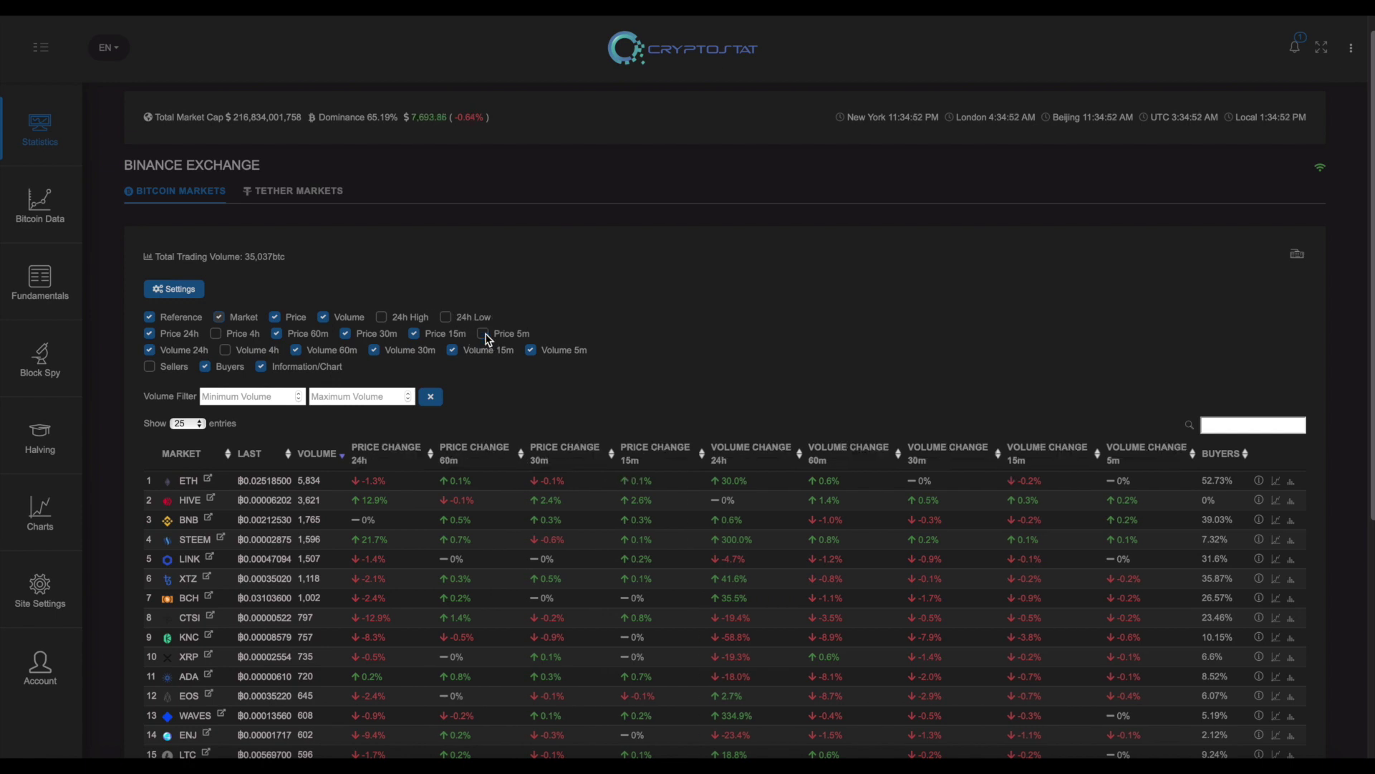
left_click(531, 351)
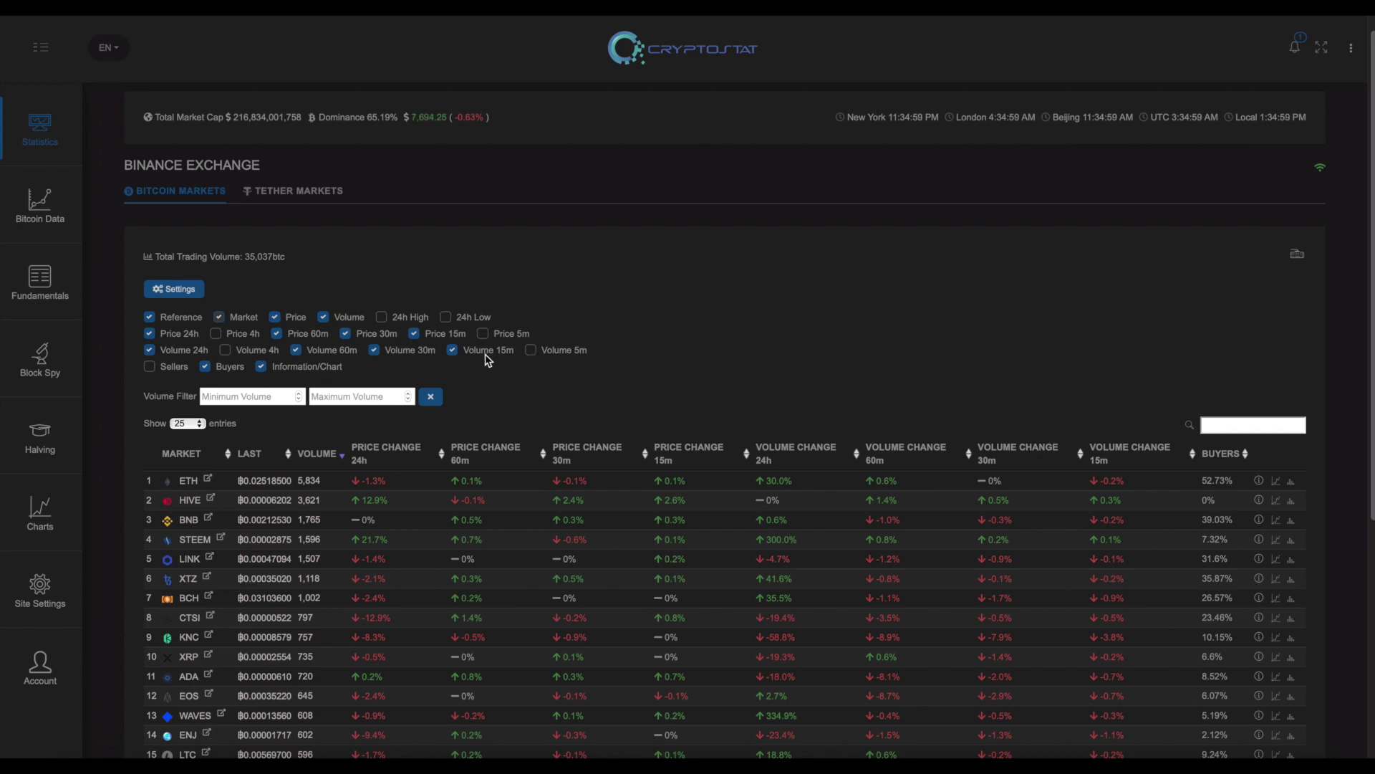
left_click(452, 350)
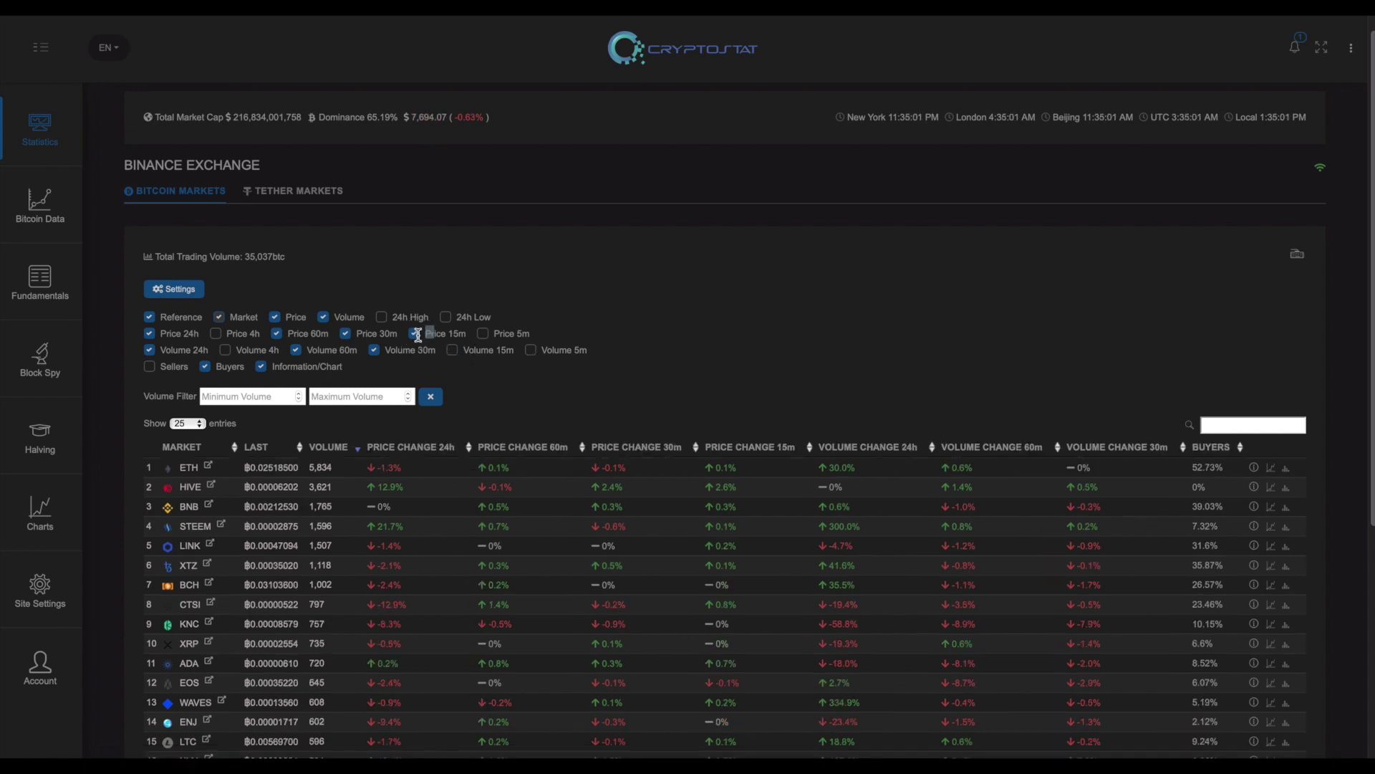
left_click(414, 334)
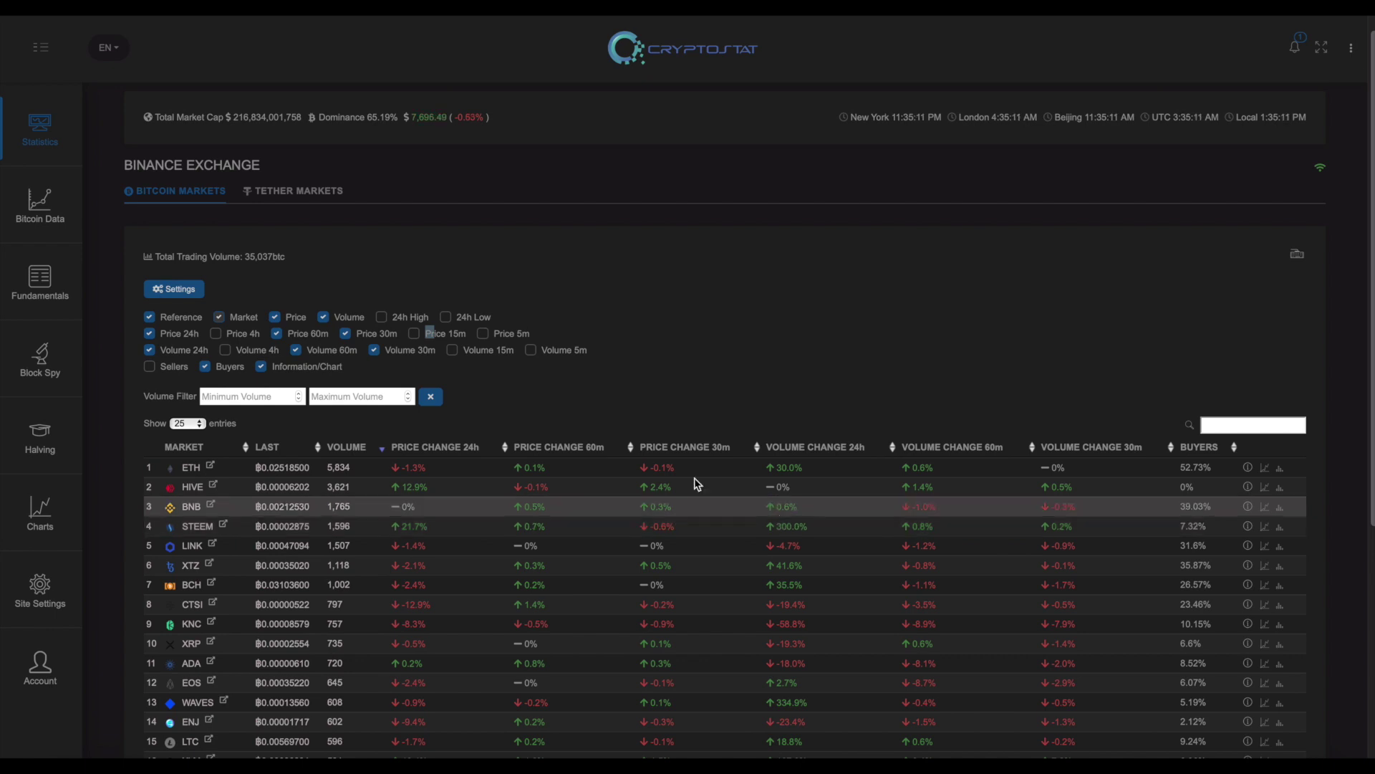
left_click(414, 334)
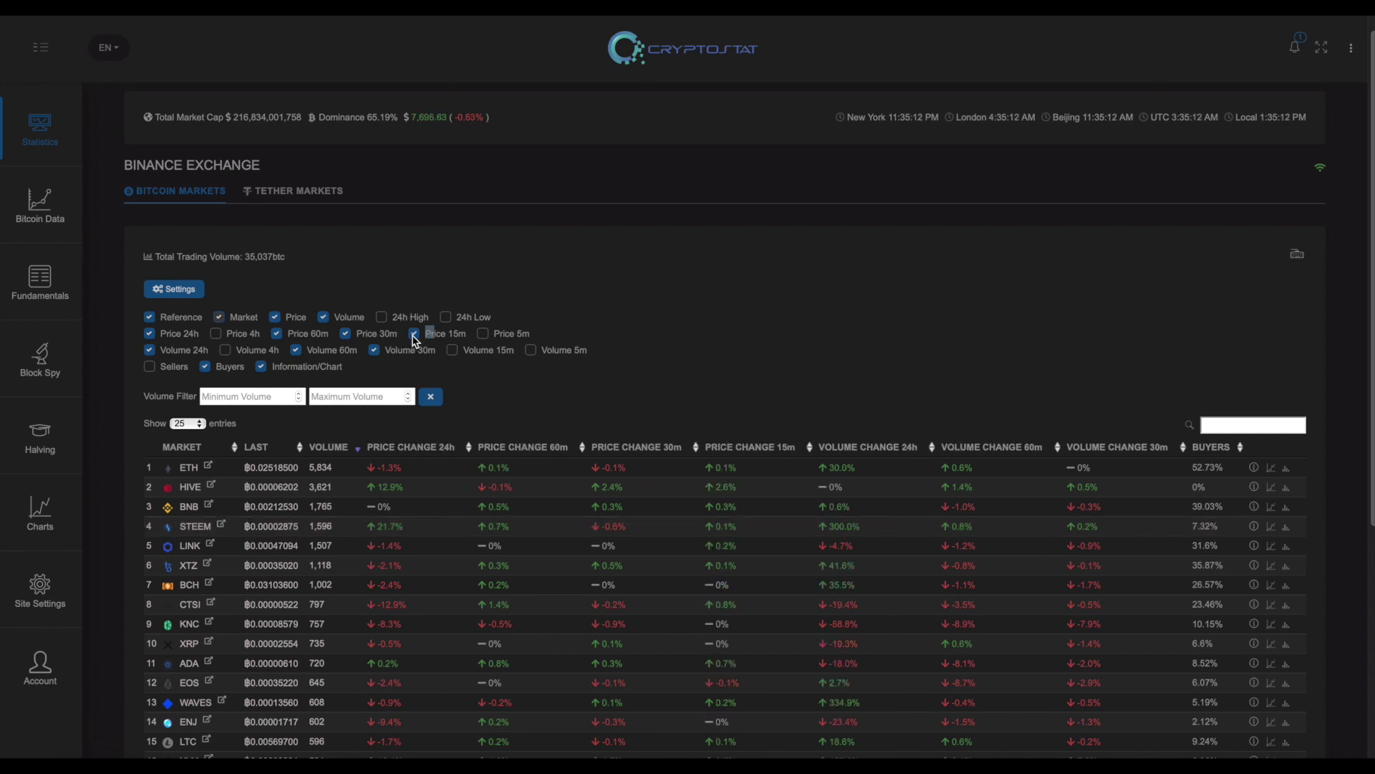
left_click(452, 350)
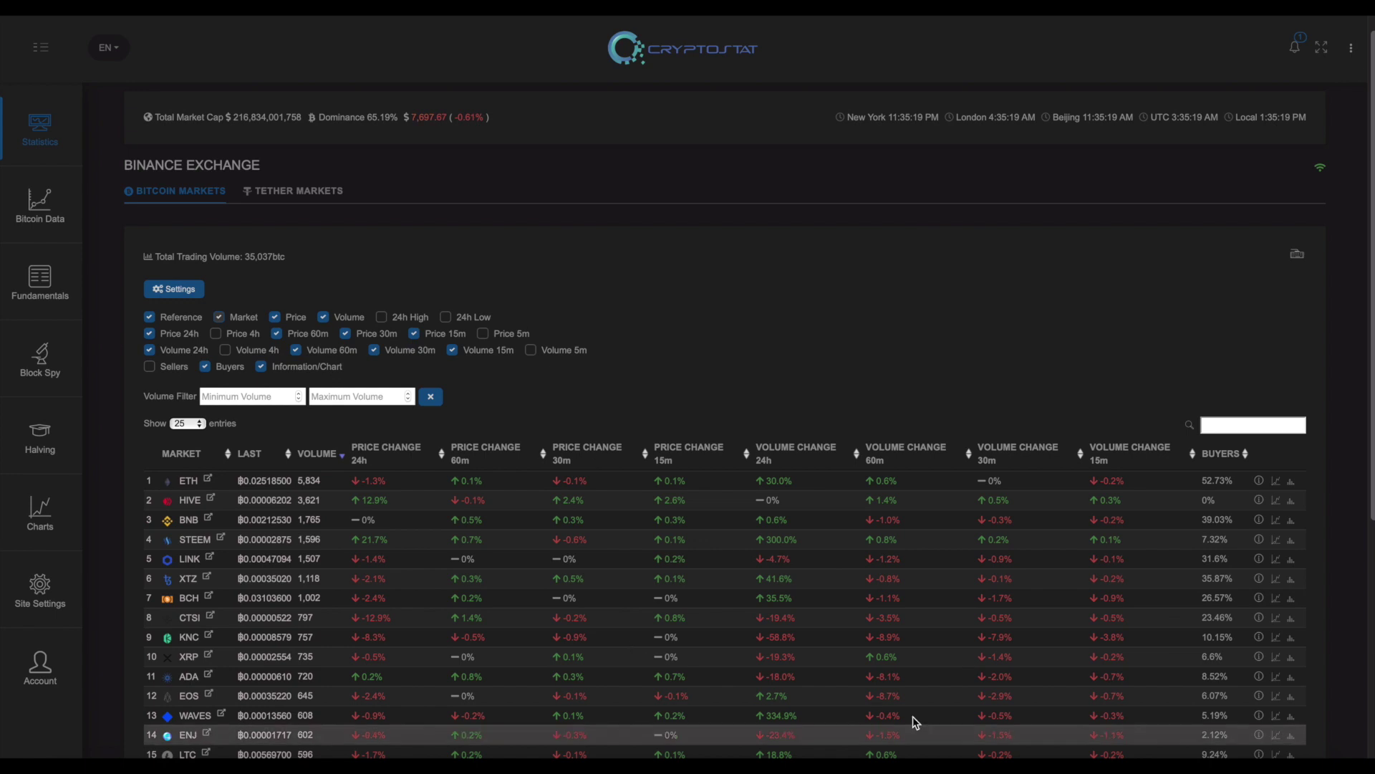
- Sort the table by the BUYERS column, highest first, so ETH leads at 52.73%
left_click(1218, 454)
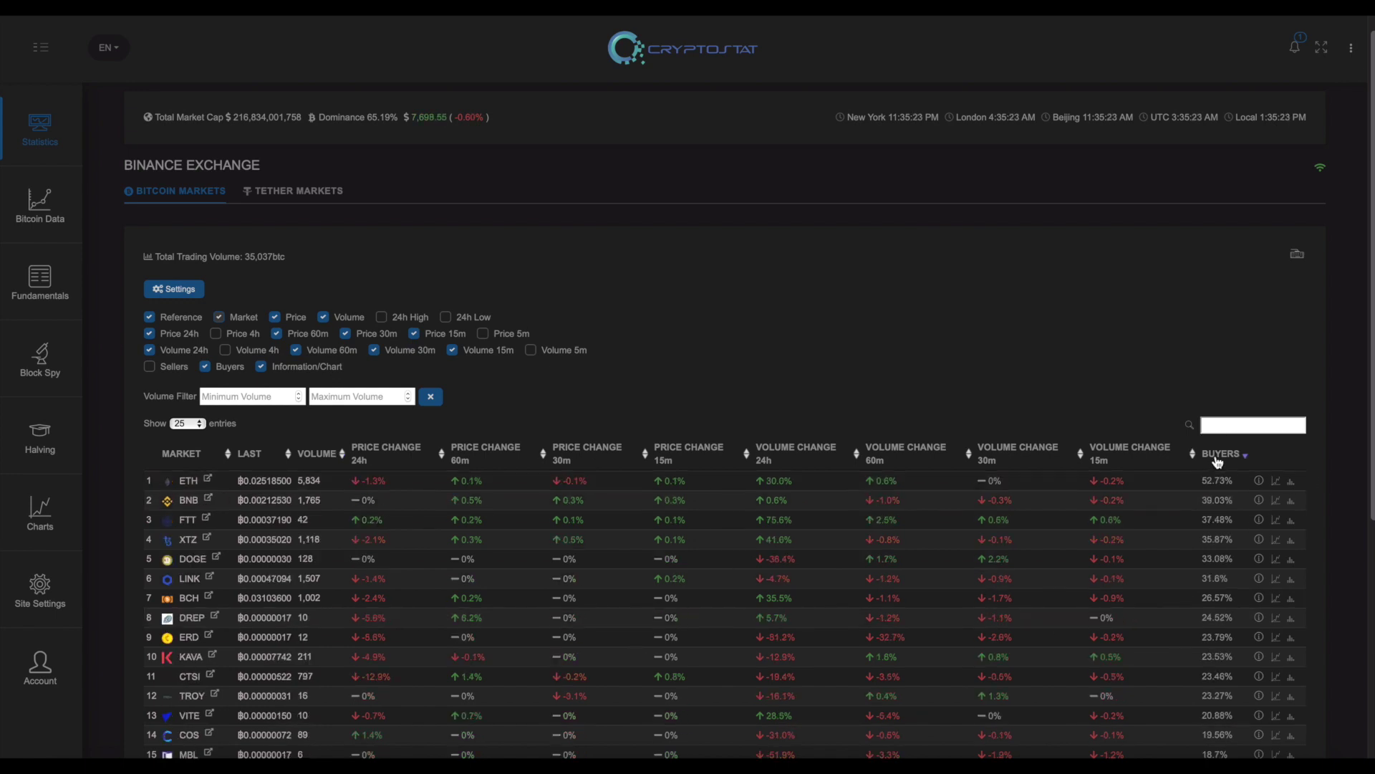
left_click(1218, 454)
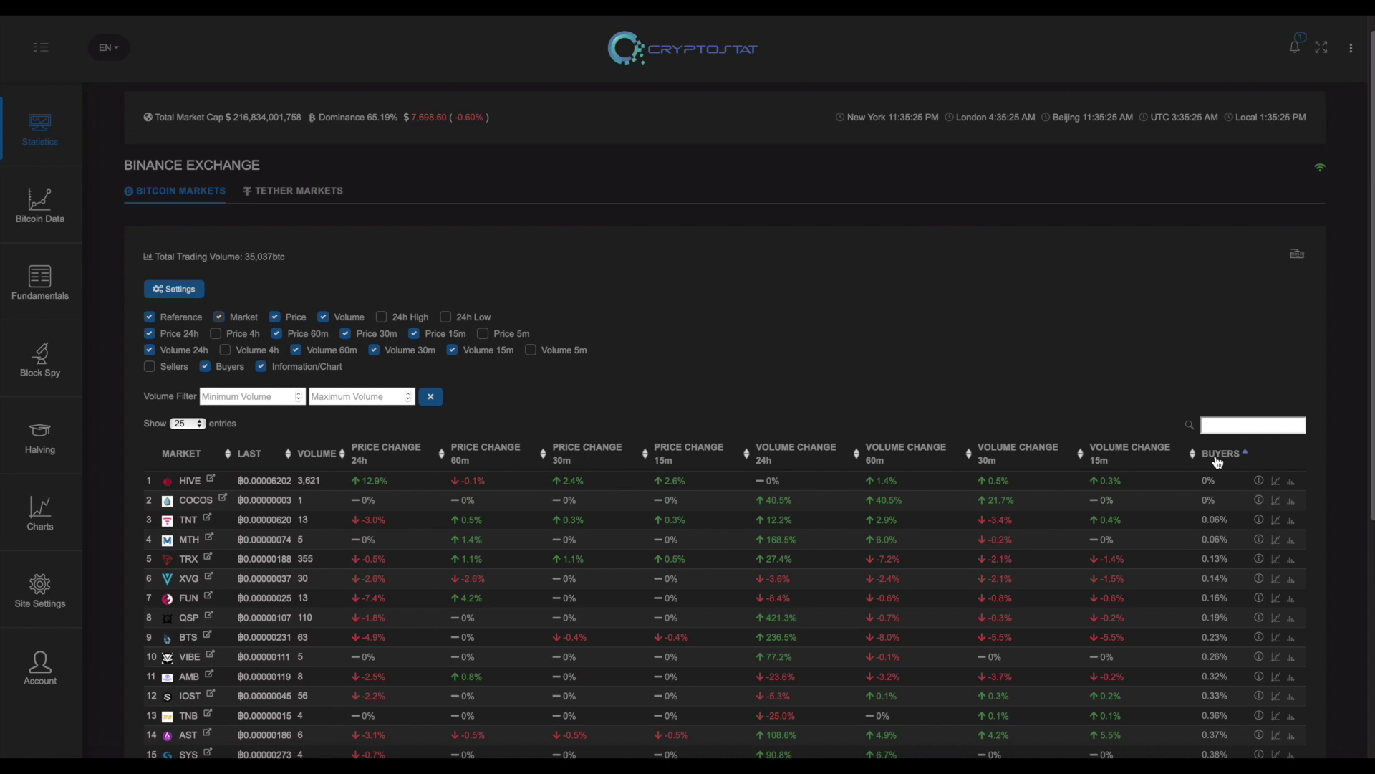
left_click(1217, 454)
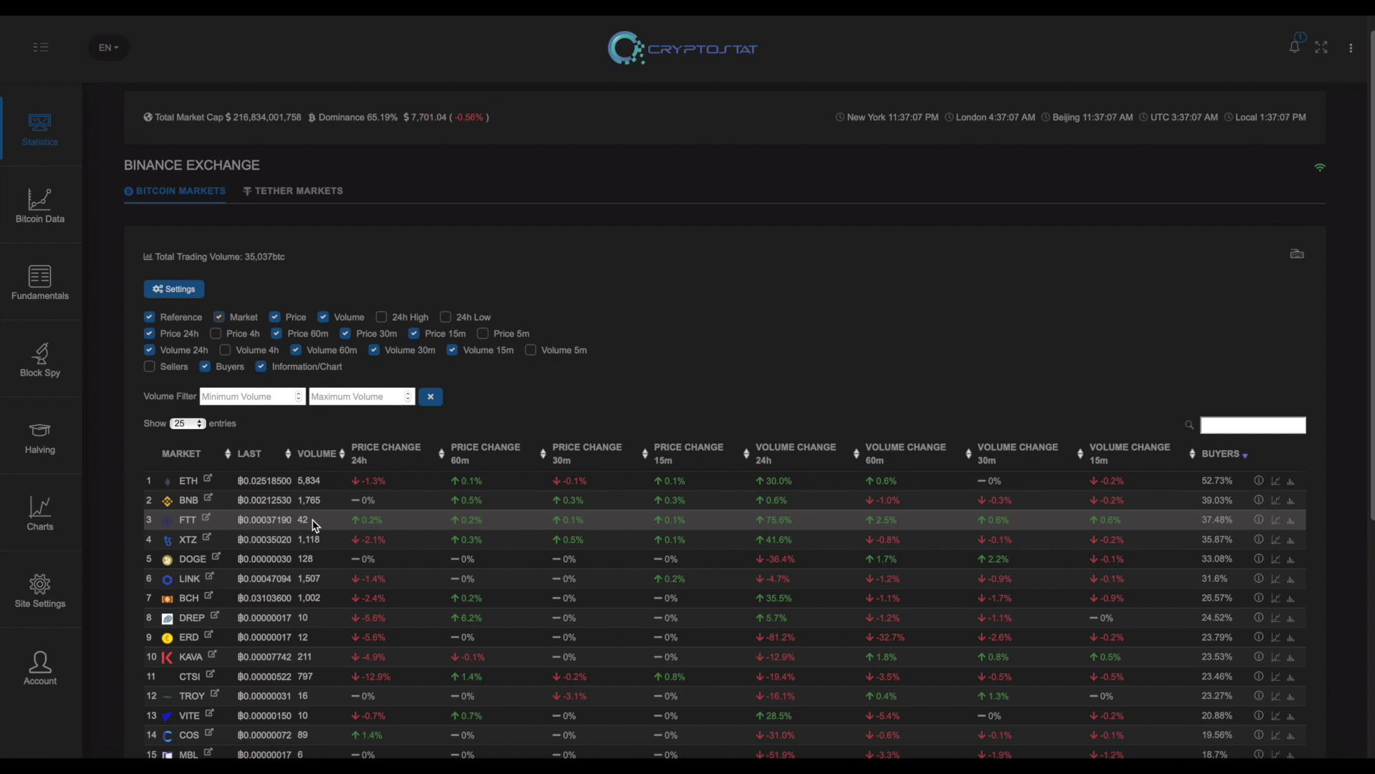
- Open the FTT/BTC Binance trading page from the FTT row's external-link icon
scroll(350, 540, "down", 1)
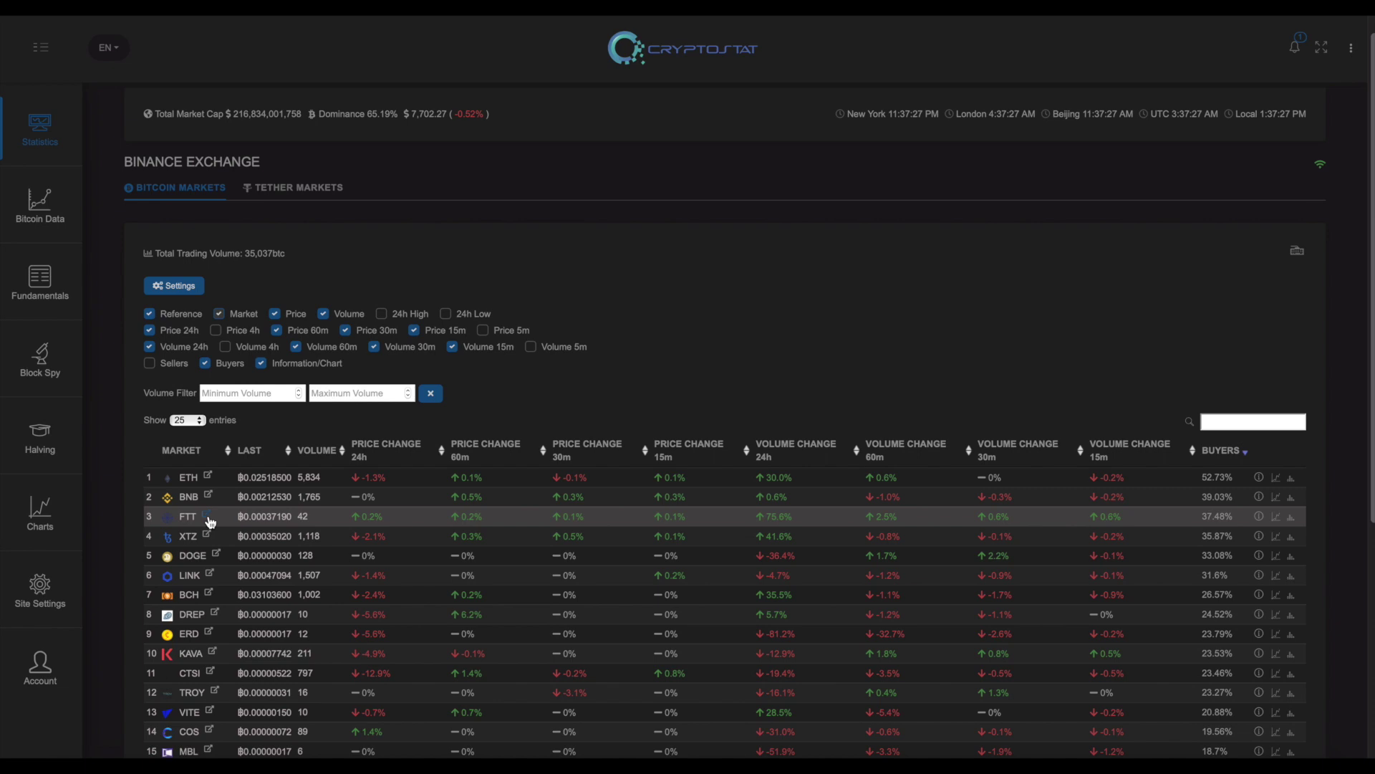
left_click(208, 517)
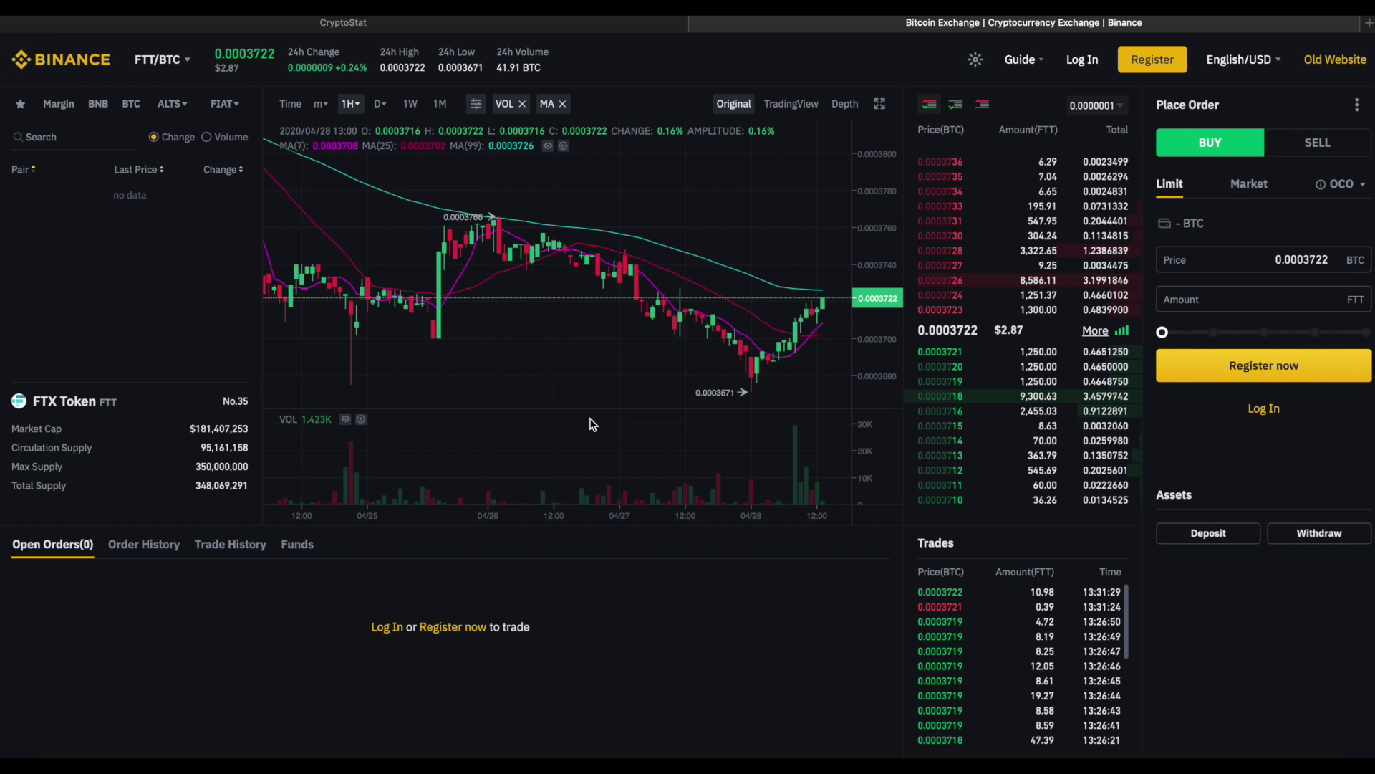
- Set the FTT/BTC chart to 1D candles, pan to earlier dates, and switch to the Old Website layout
mouse_move(1042, 414)
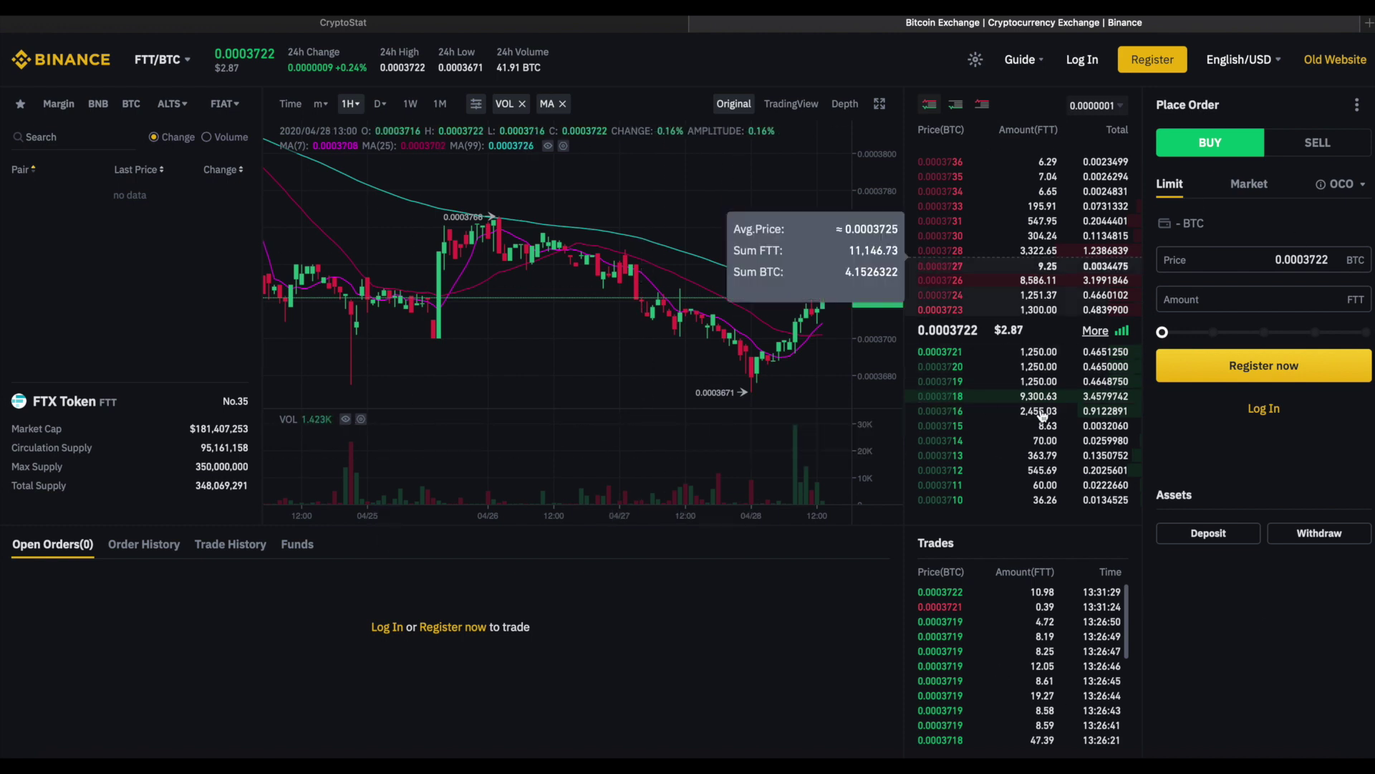
mouse_move(1119, 439)
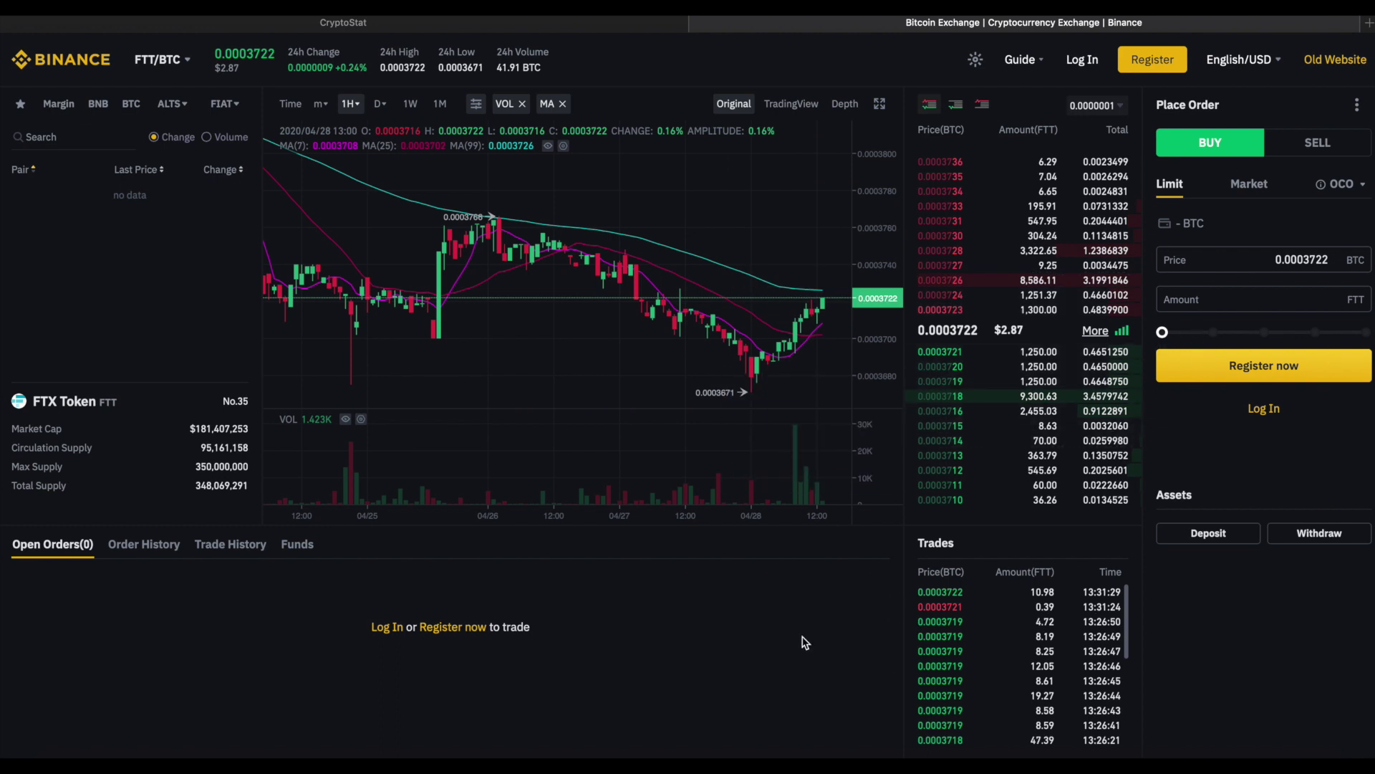
left_click(382, 109)
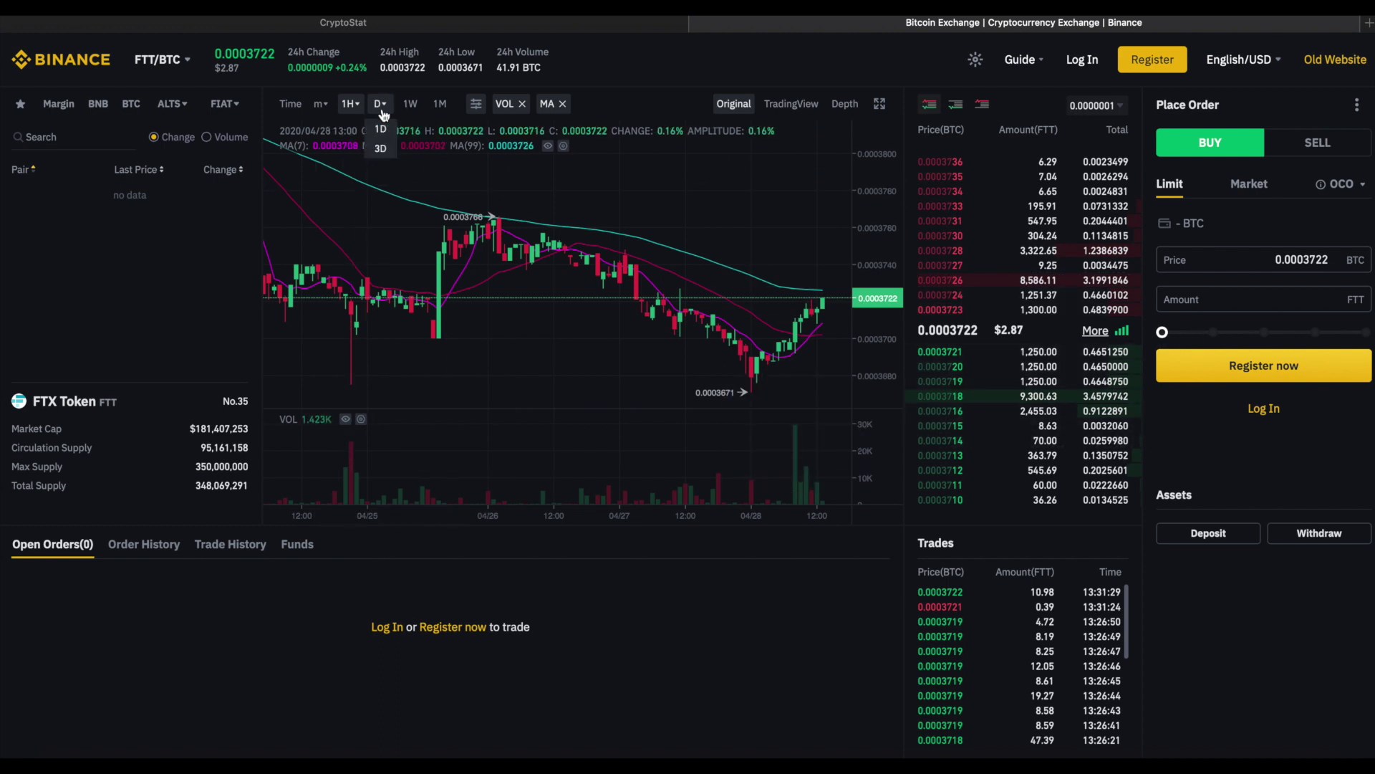
left_click(381, 128)
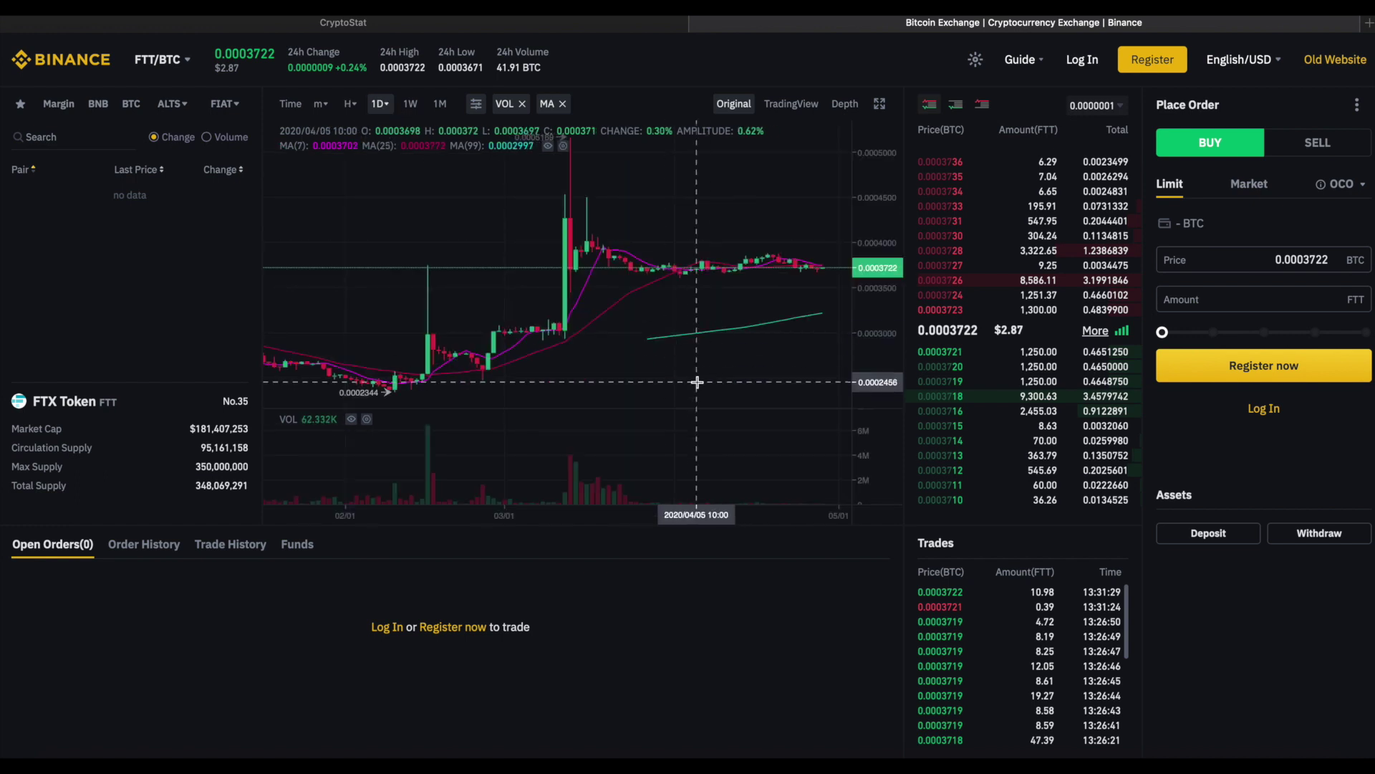
left_click_drag(712, 390, 607, 399)
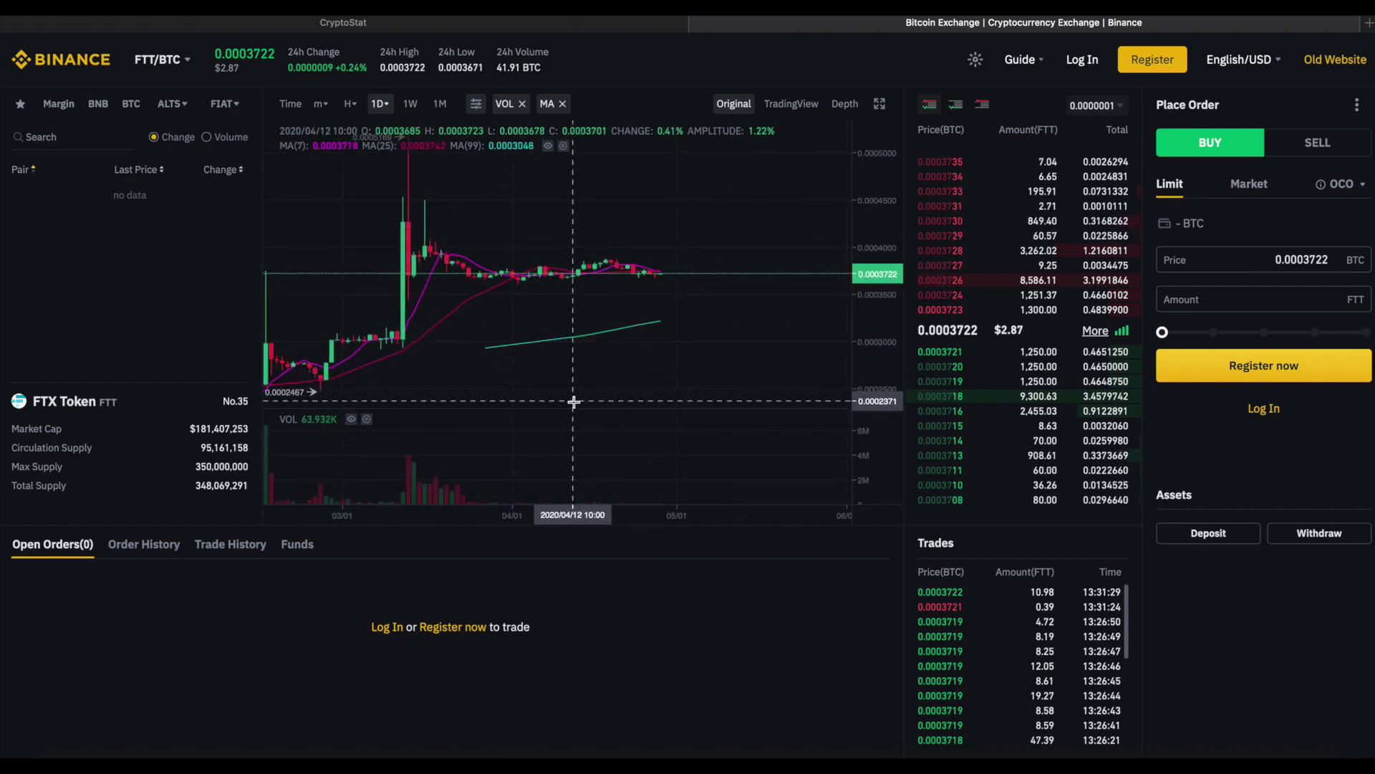
double_click(455, 403)
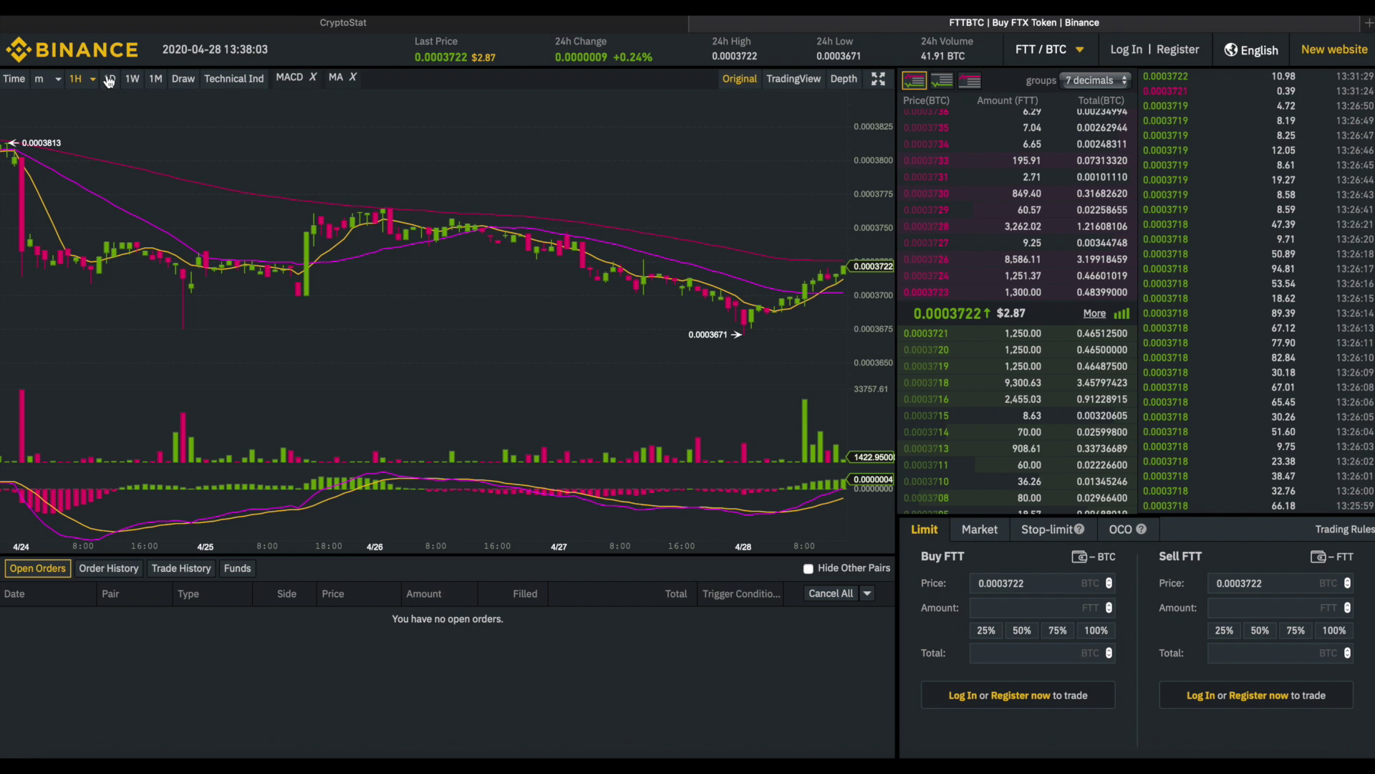
- Show FTT/BTC on daily candles, pan back to earlier months, then return to the CryptoStat tab
left_click(112, 81)
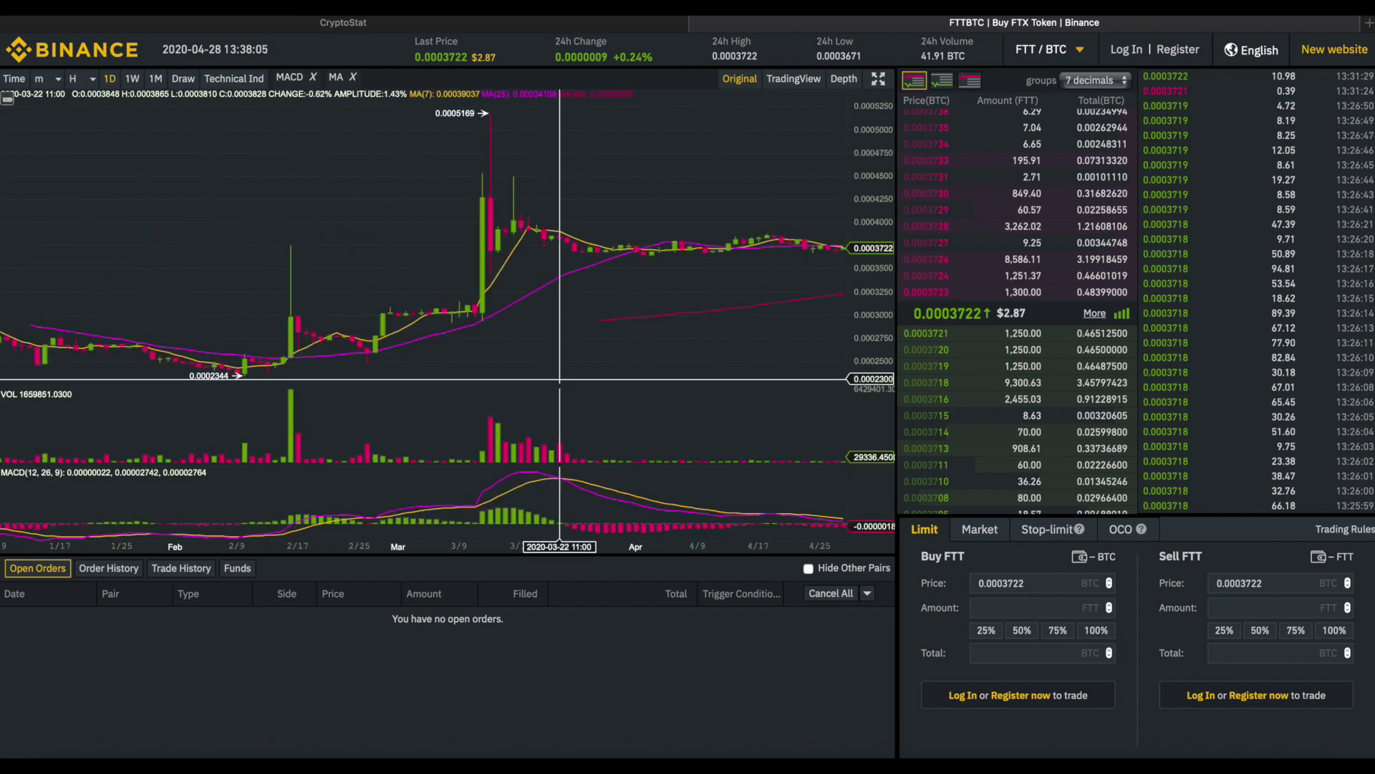
left_click_drag(583, 375, 428, 377)
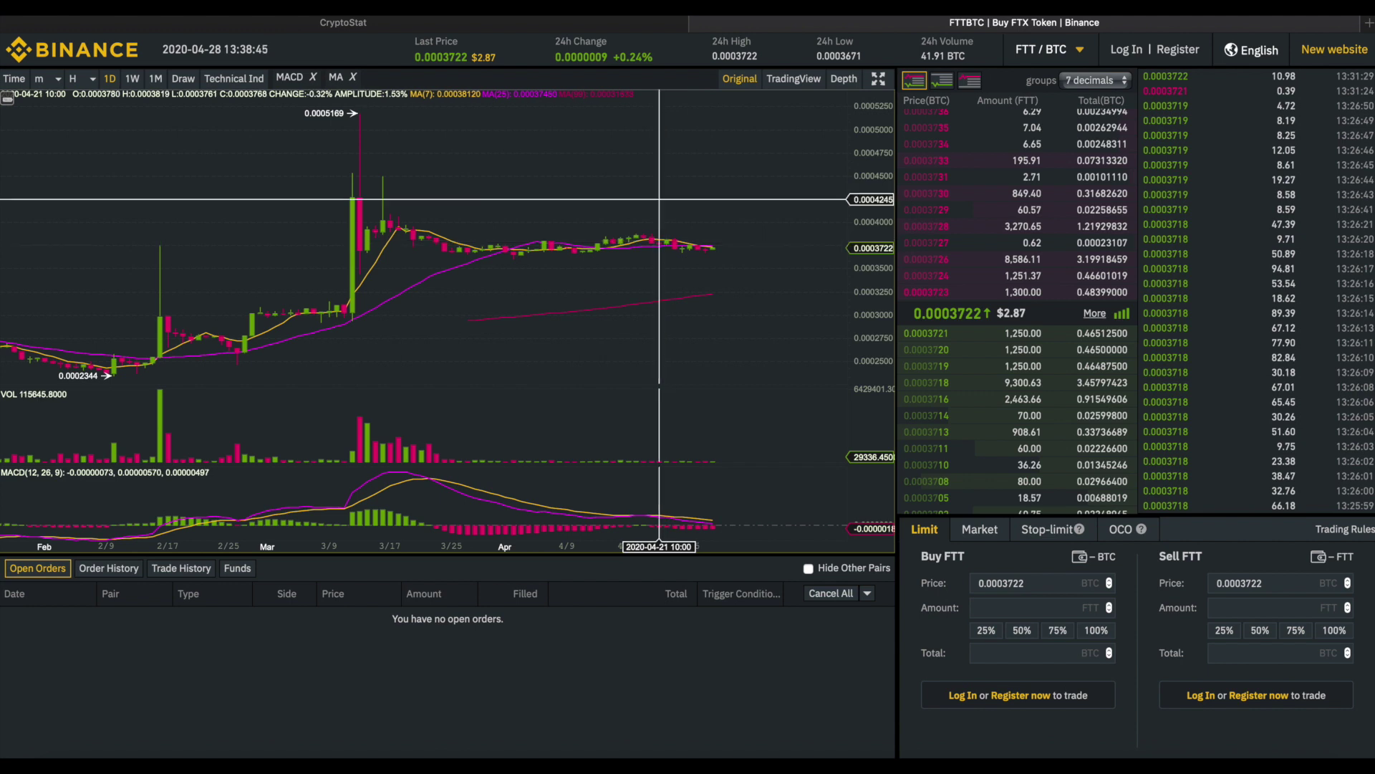
left_click(409, 30)
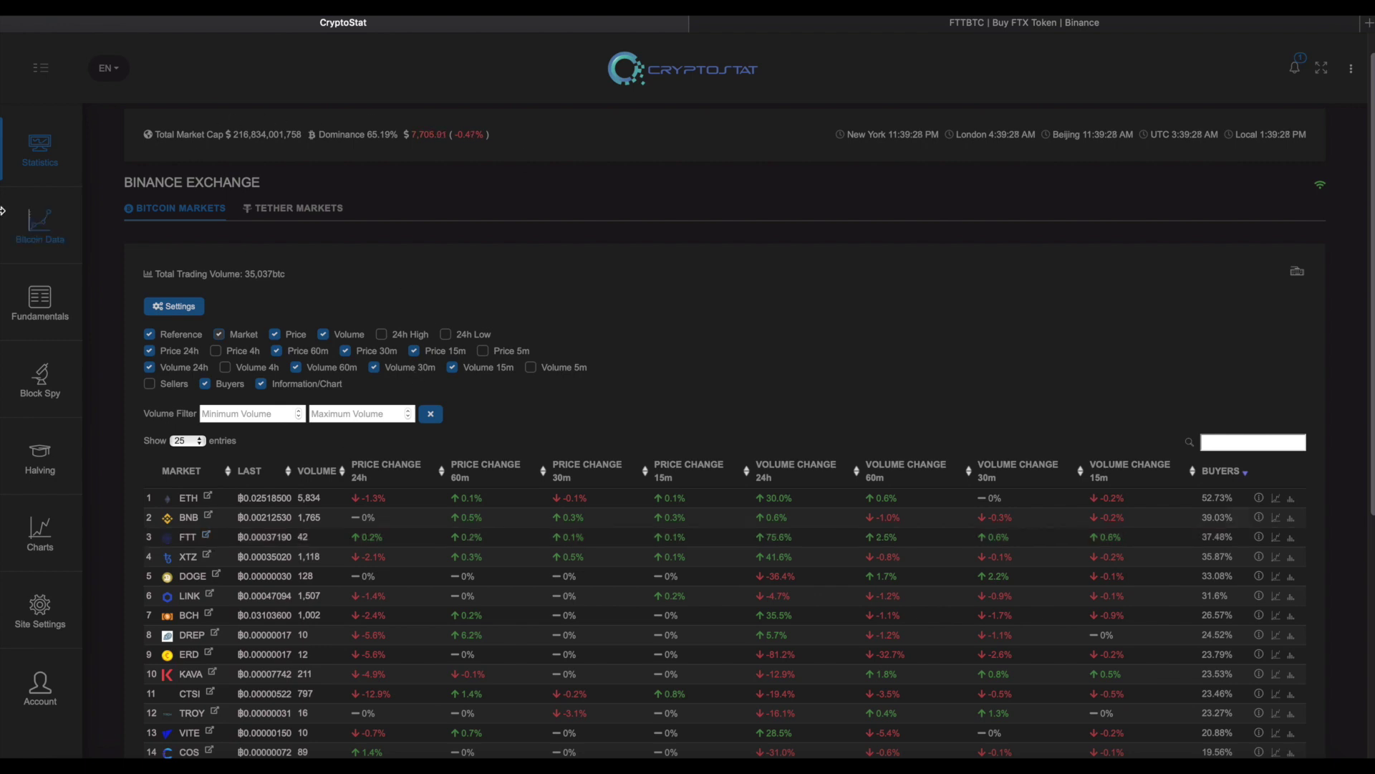
- Load the FTTBTC pair on the Binance MACD Scanner chart
mouse_move(41, 212)
left_click(169, 178)
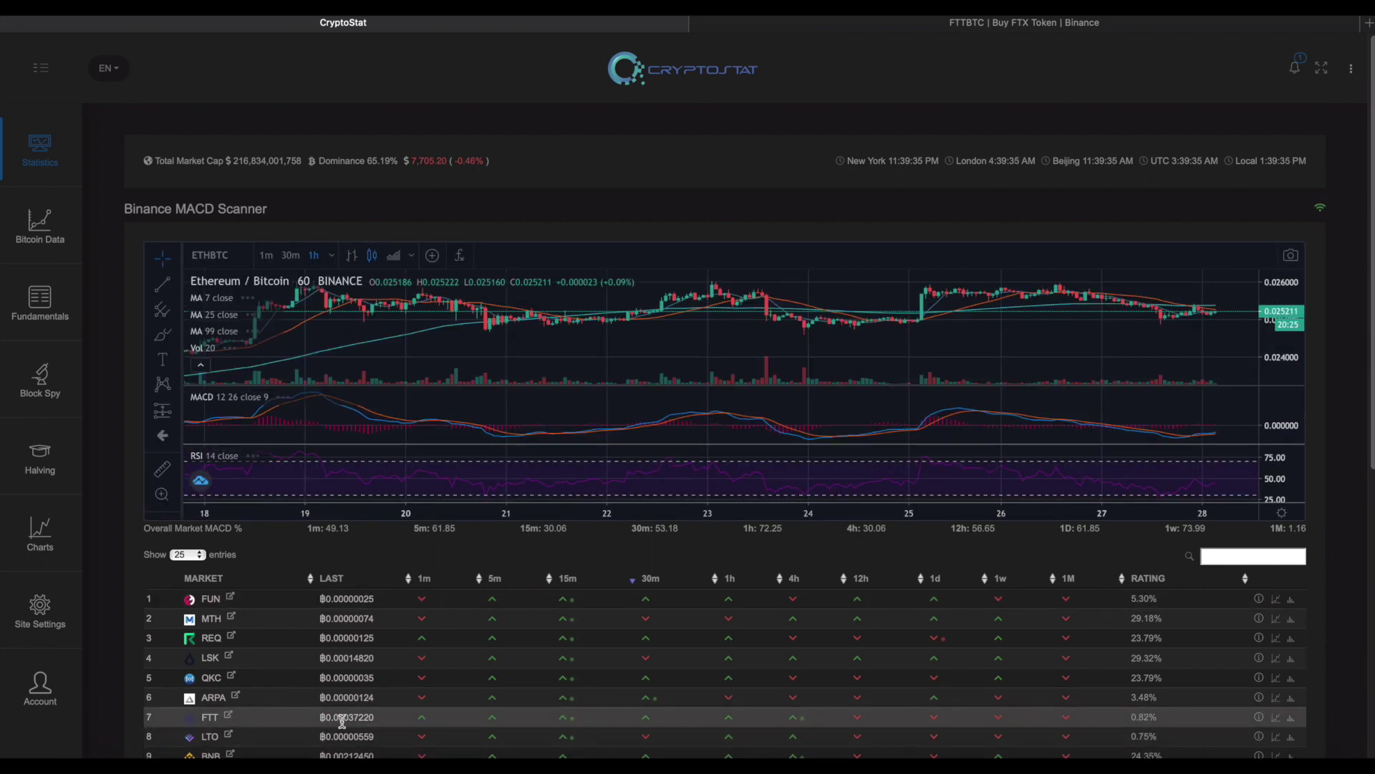
left_click(203, 257)
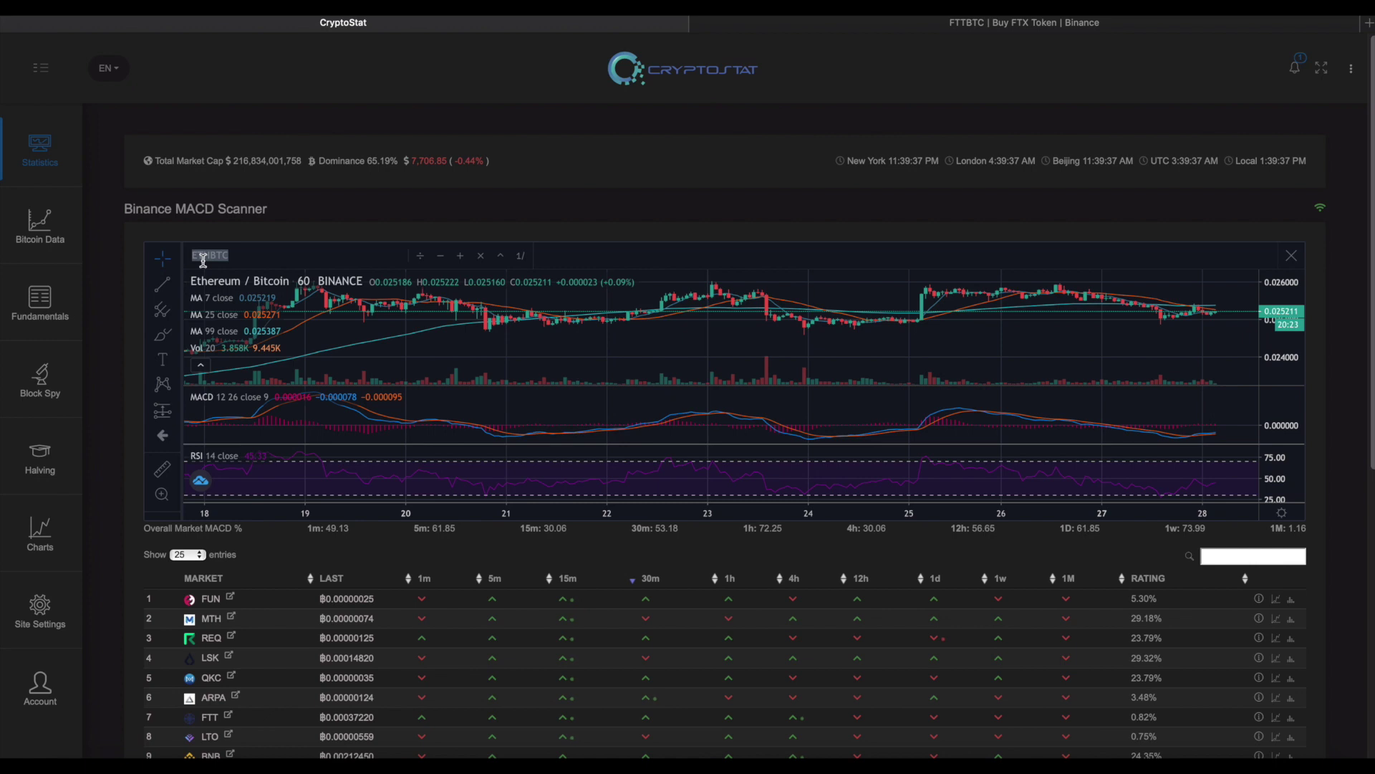
type("FTTBT")
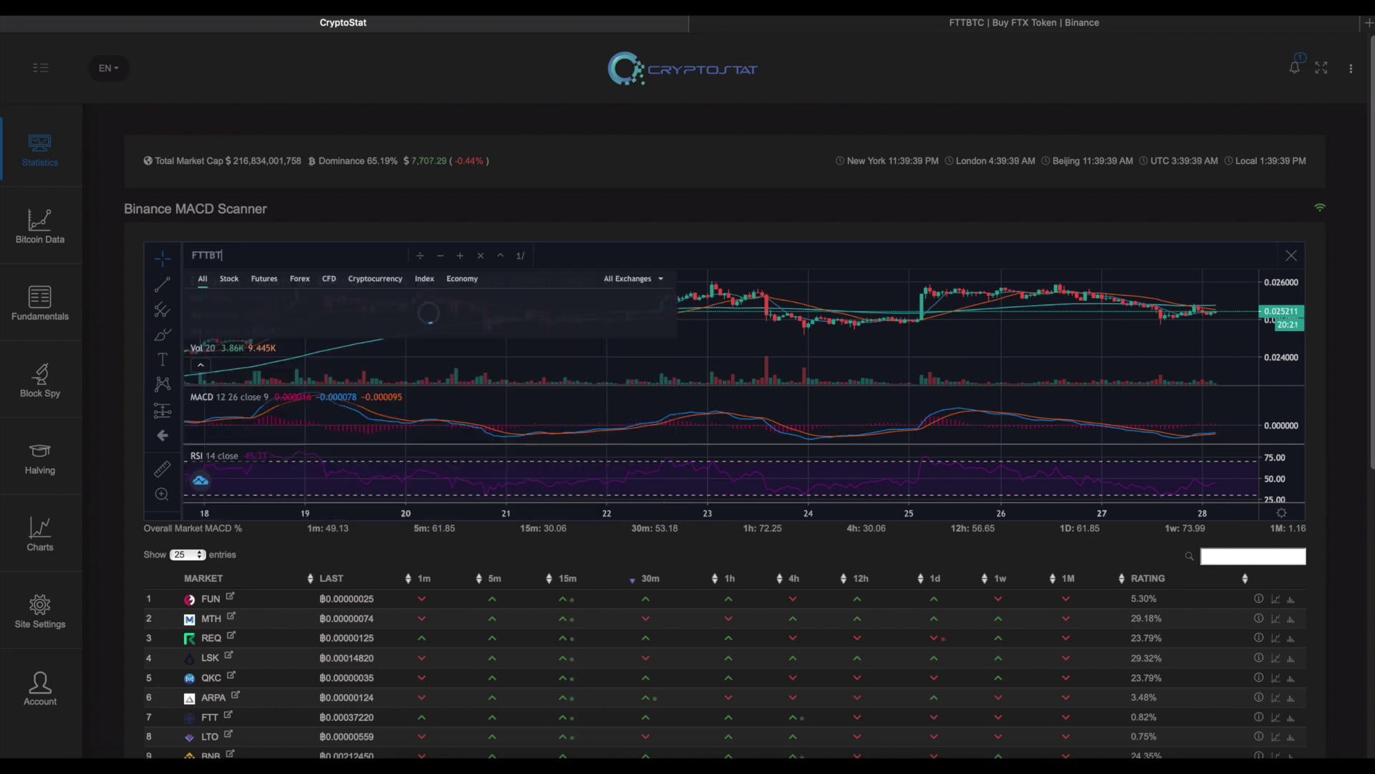
type("C")
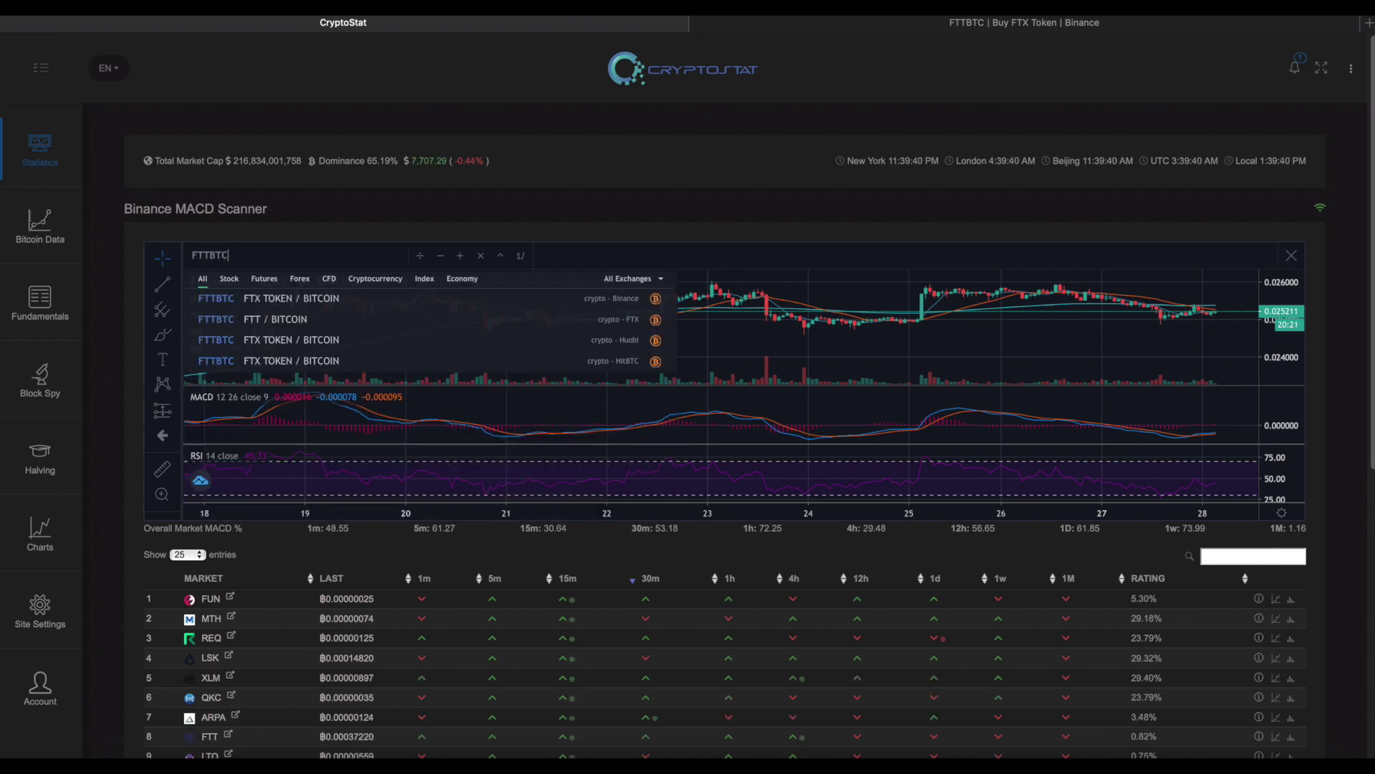
left_click(274, 301)
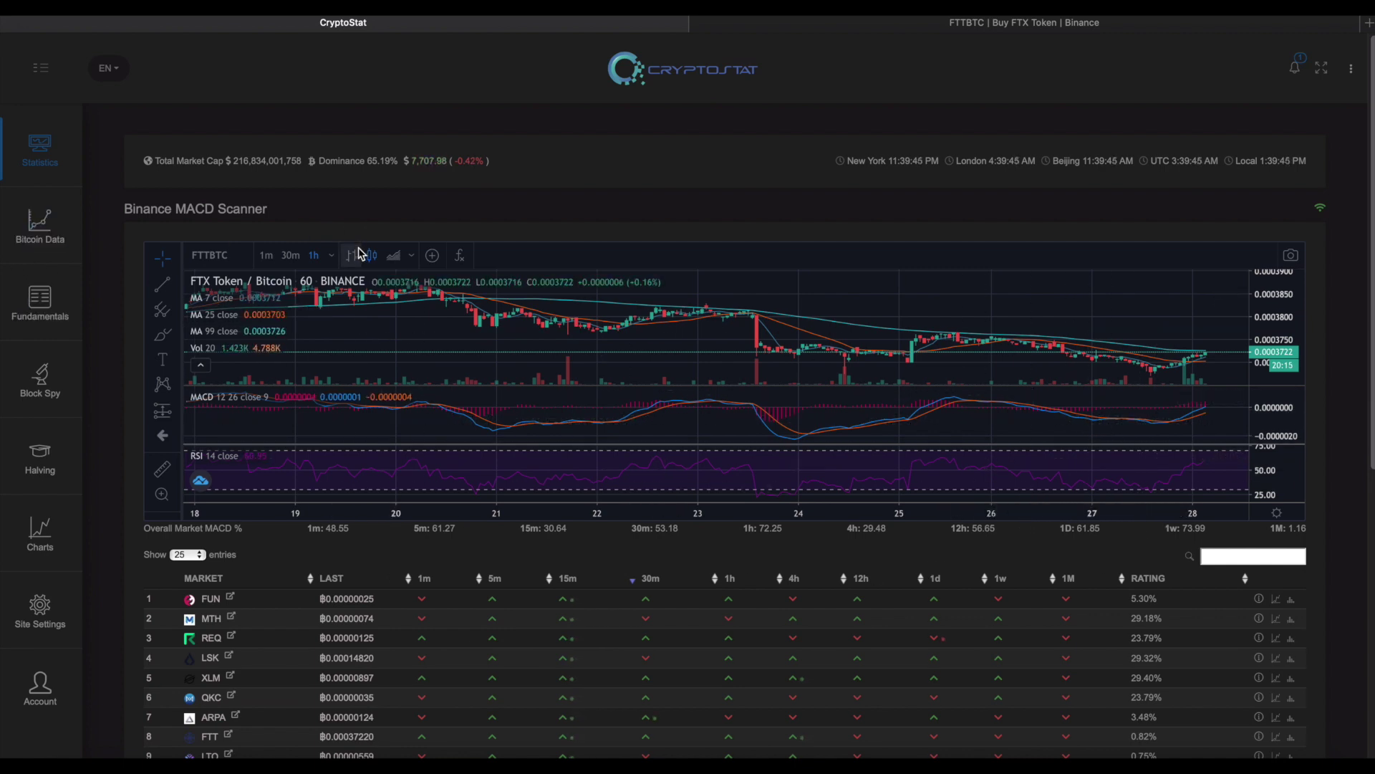
- Set the FTTBTC chart to 1-day candles, pan to March–early May, then return to Statistics > Binance
left_click(331, 255)
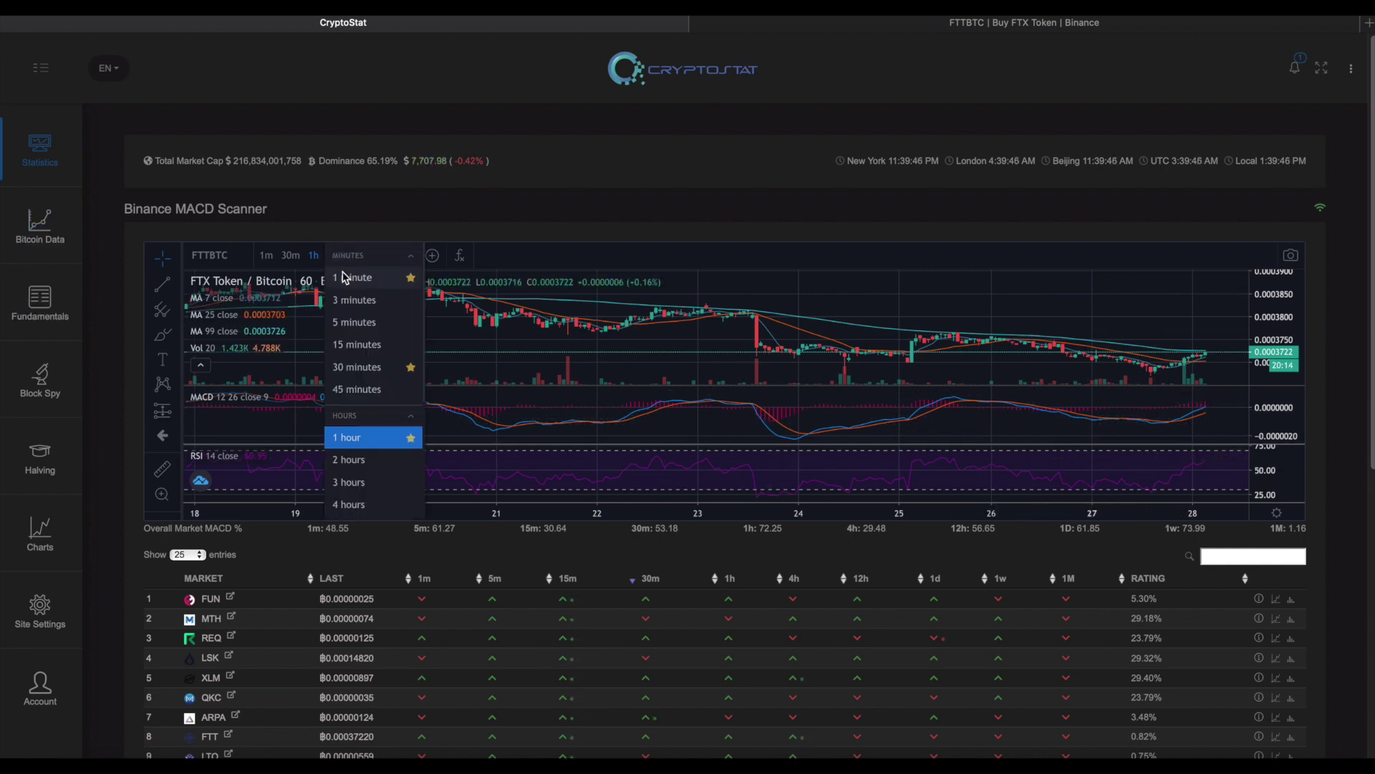
scroll(361, 489, "down", 3)
left_click(362, 498)
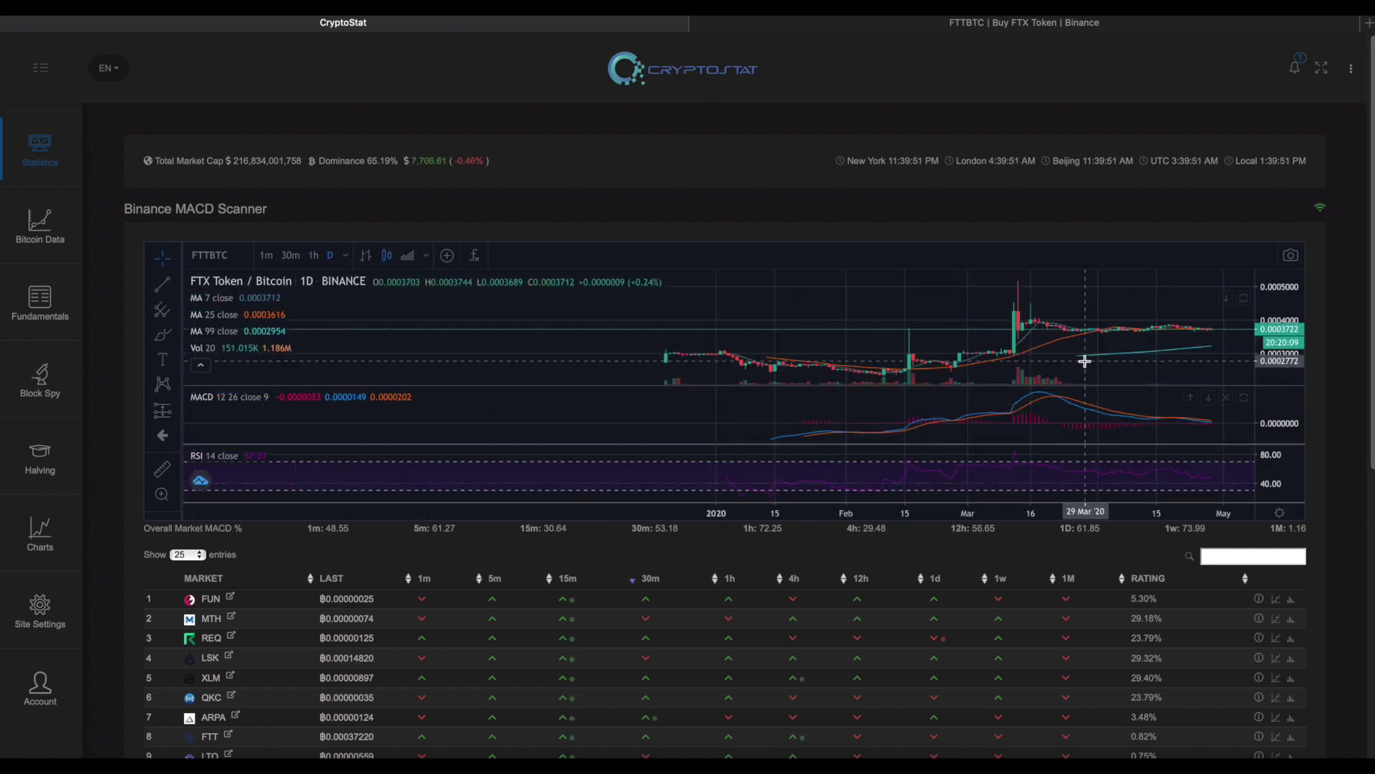
left_click_drag(1085, 361, 900, 359)
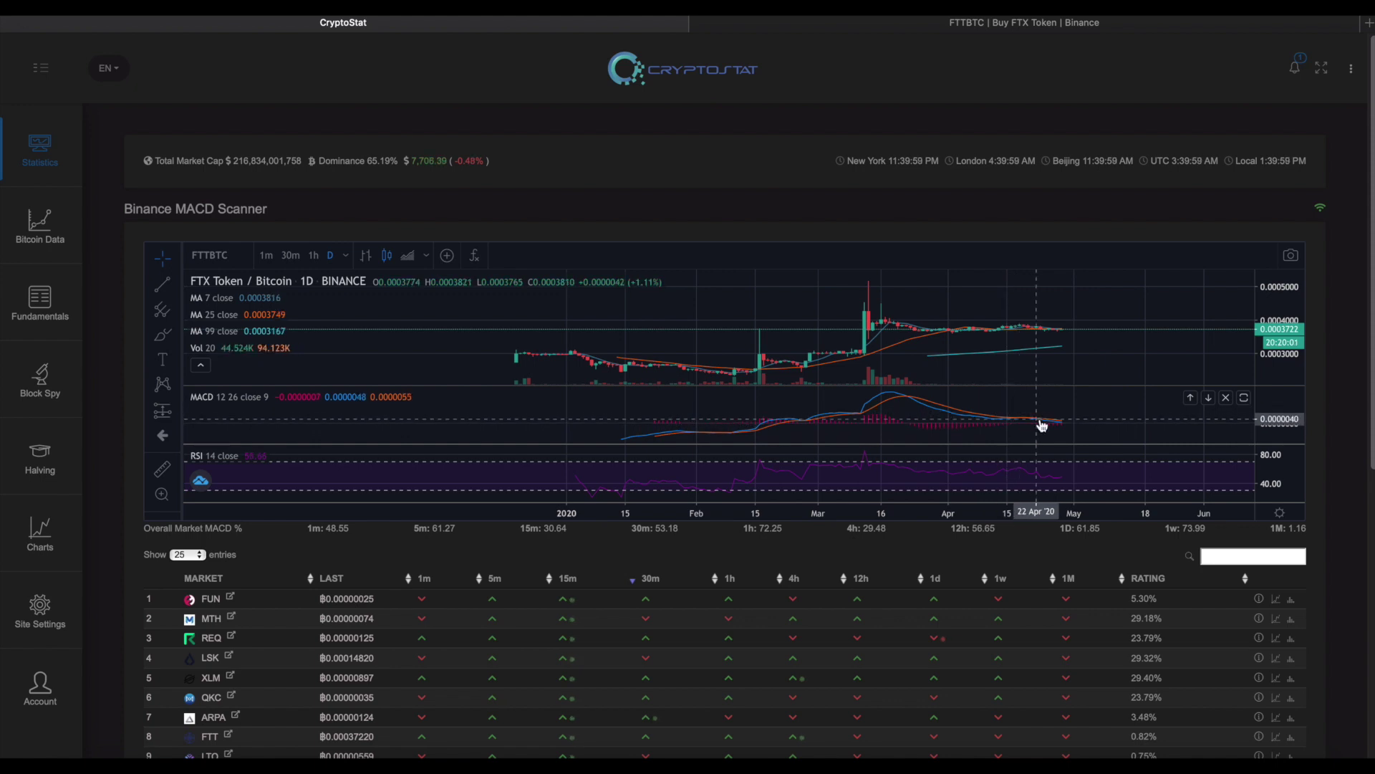
scroll(391, 733, "down", 1)
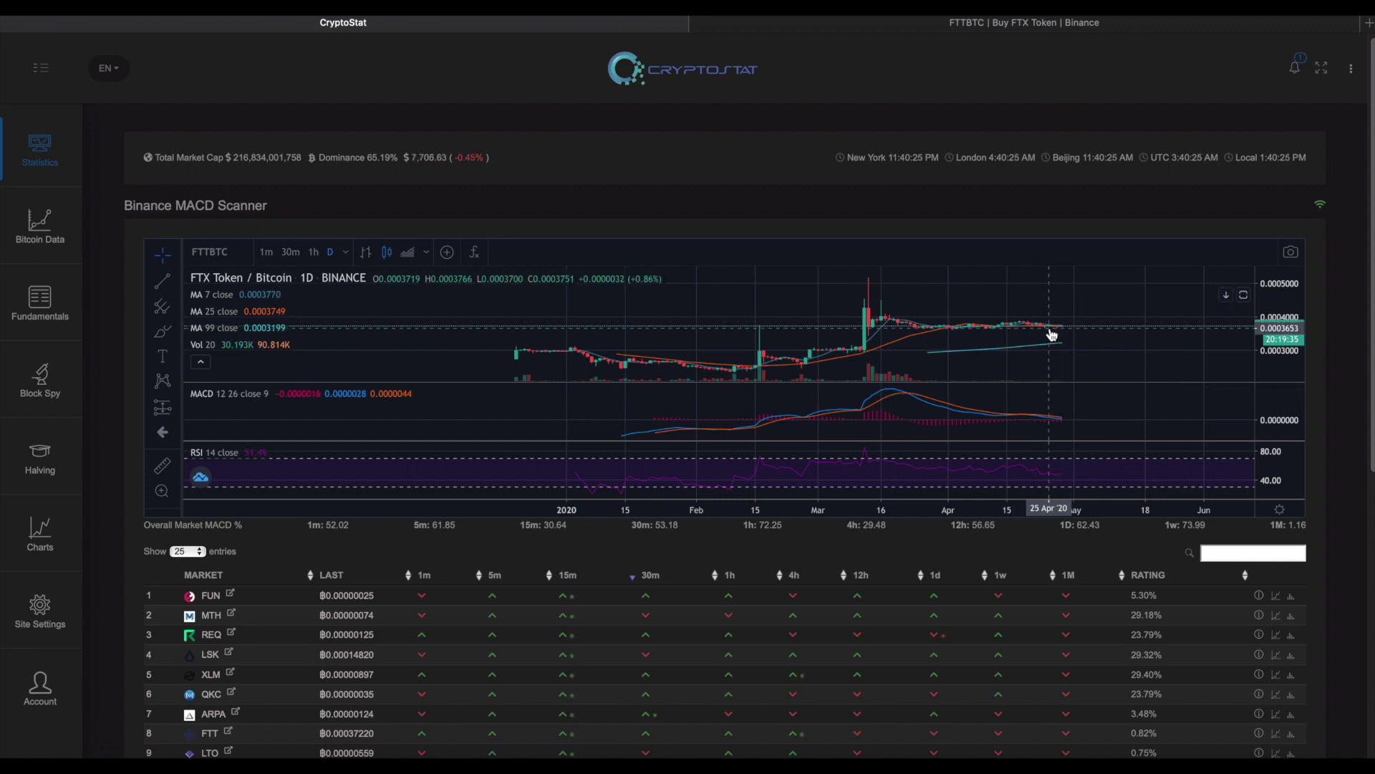
scroll(893, 371, "up", 10)
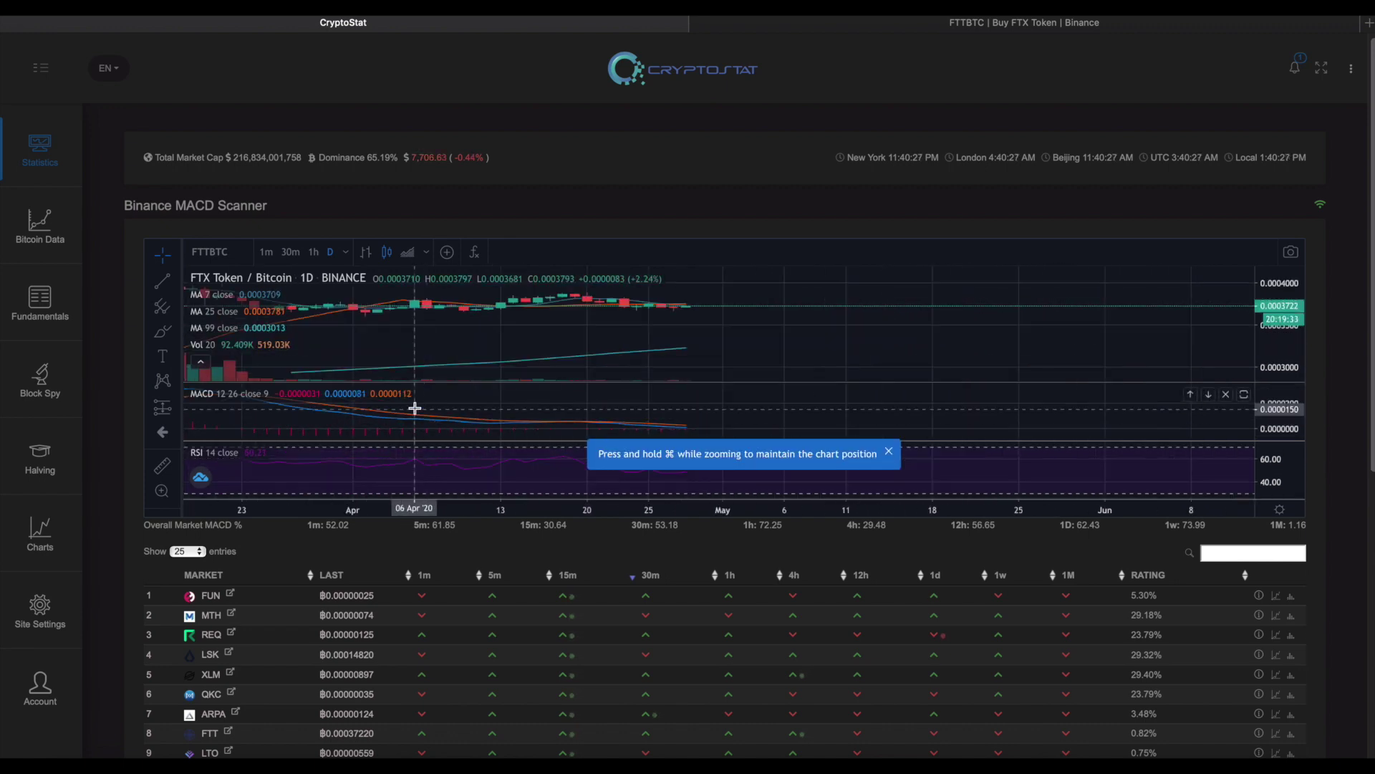
left_click_drag(480, 376, 1149, 313)
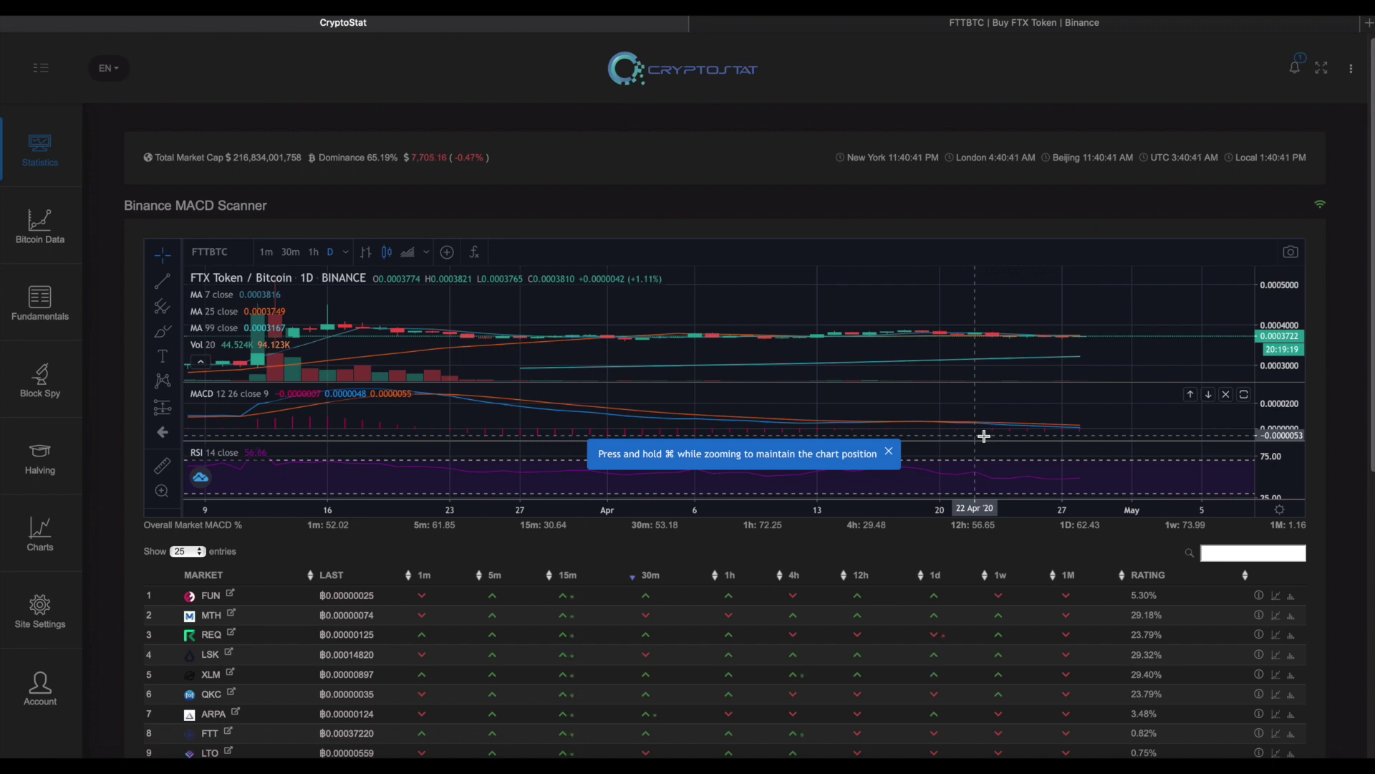
left_click(45, 161)
left_click(144, 136)
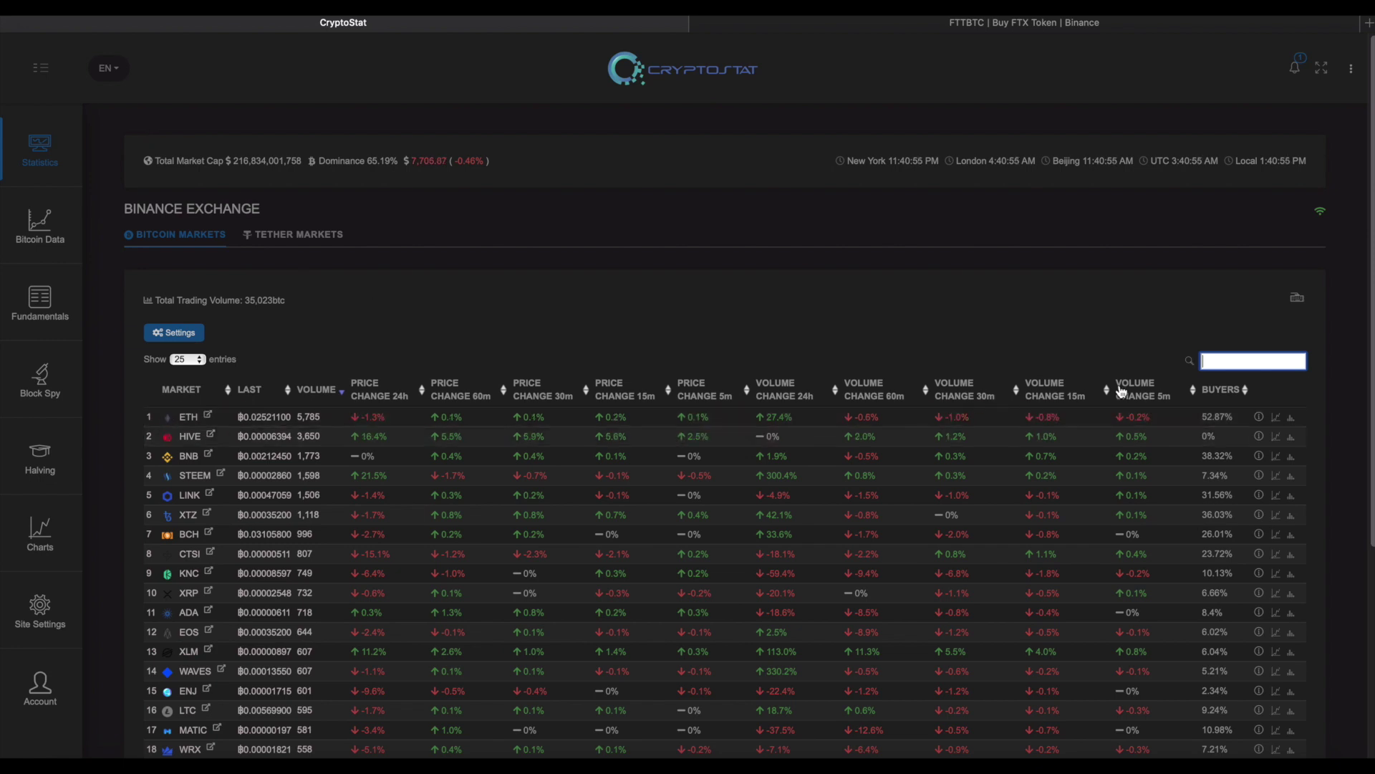
- Sort by BUYERS, highest first, with ETH leading at 52.87% and FTT third at 37.49%
left_click(1237, 391)
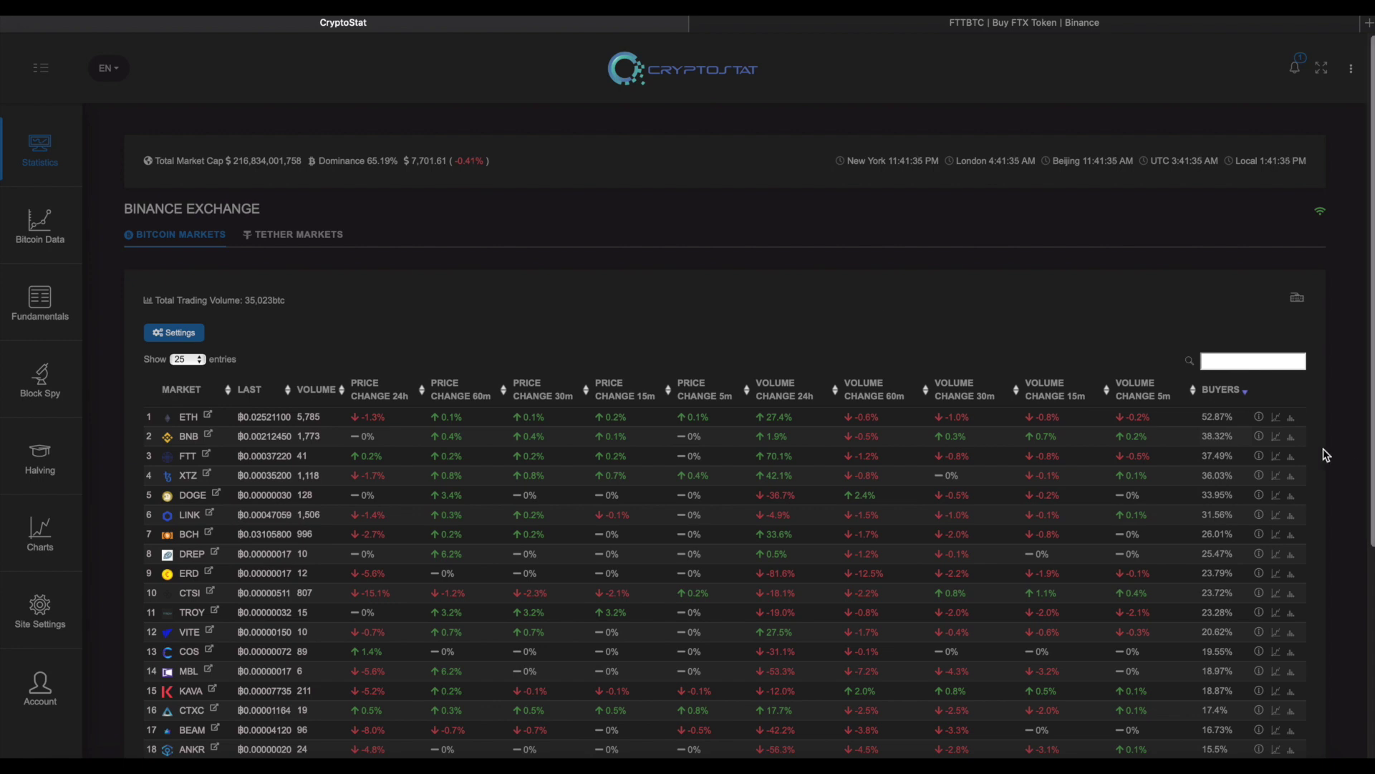
left_click(1260, 421)
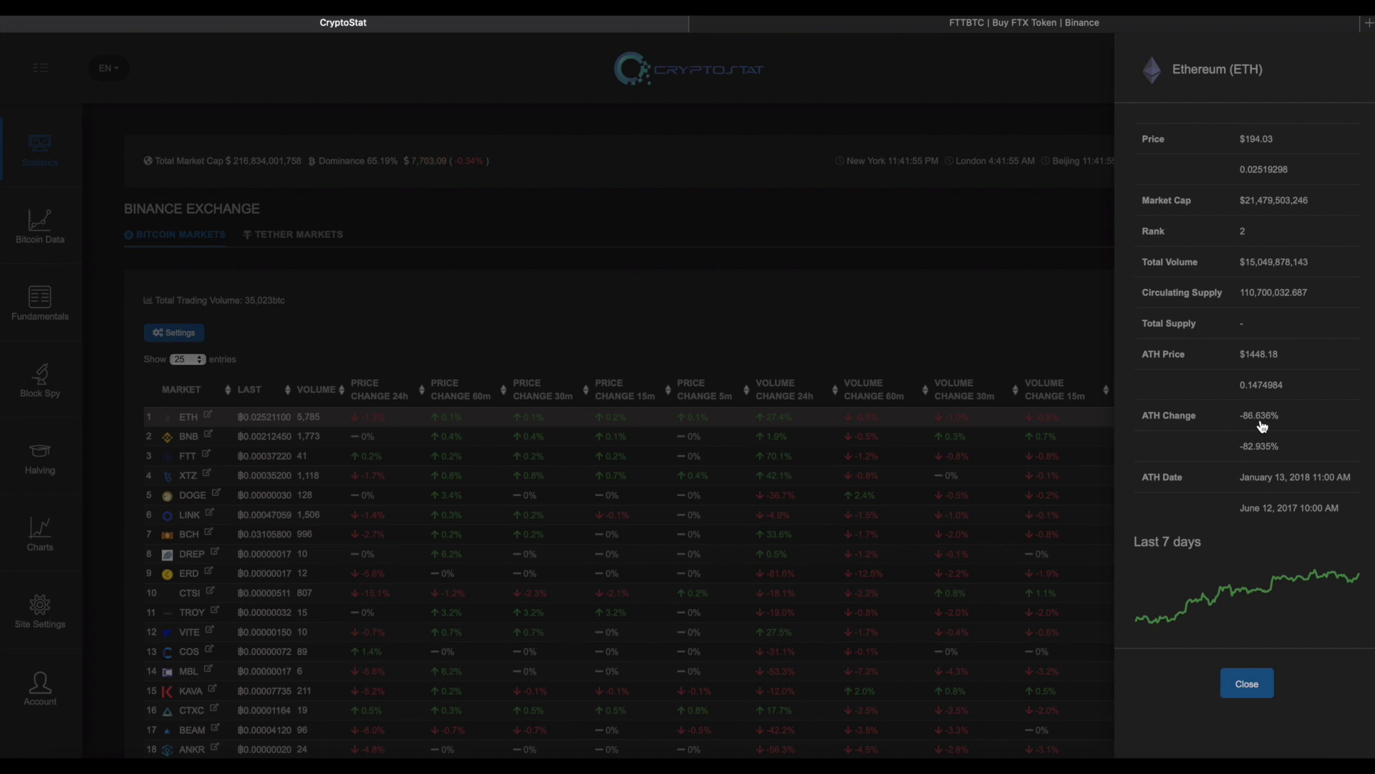
left_click(1001, 246)
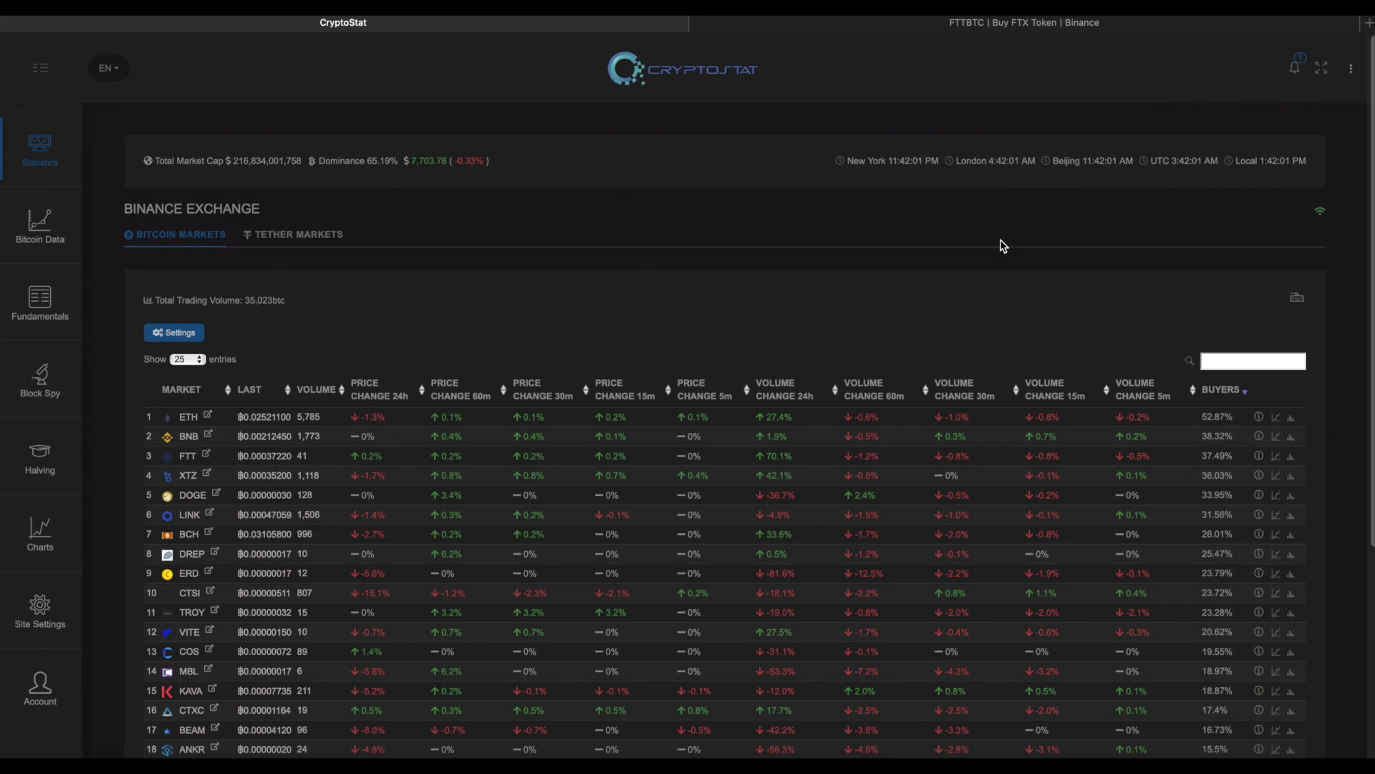
left_click(1277, 422)
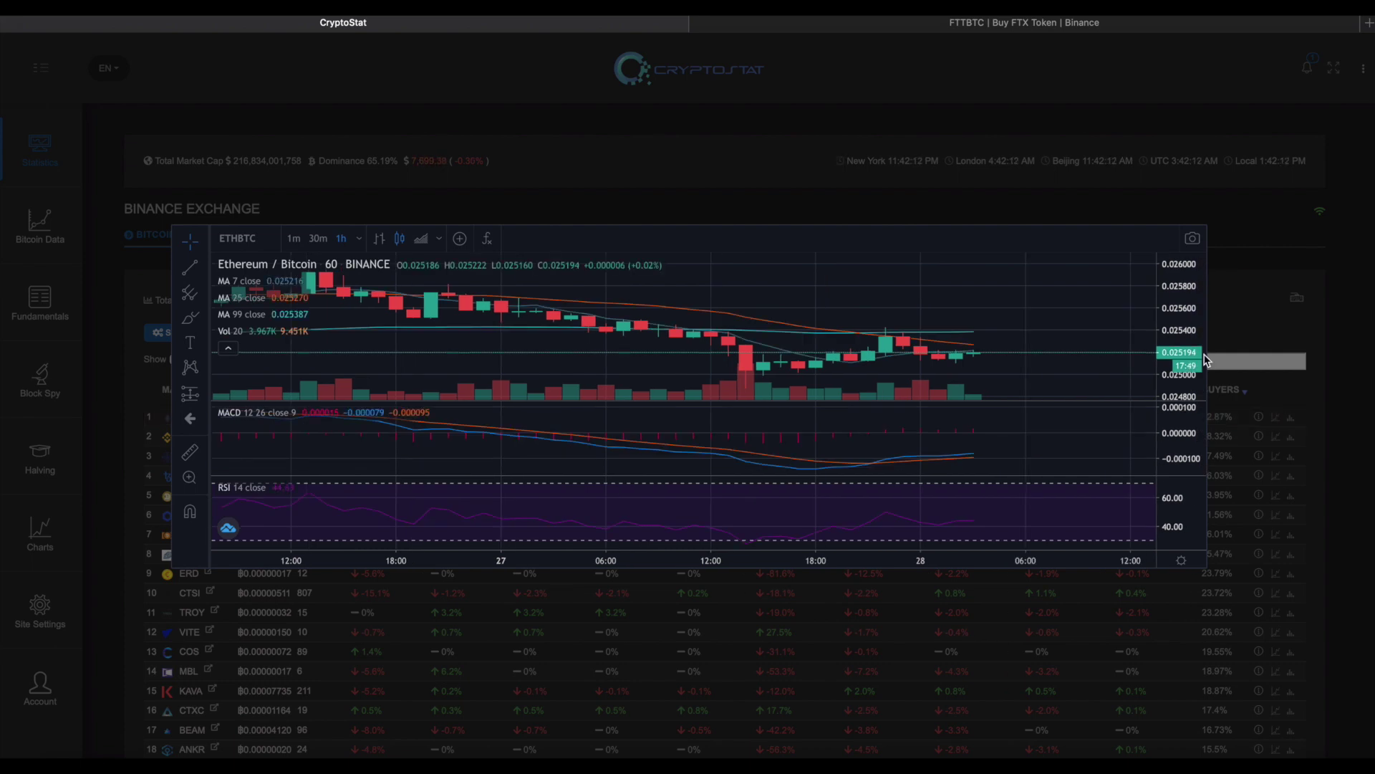
left_click(228, 348)
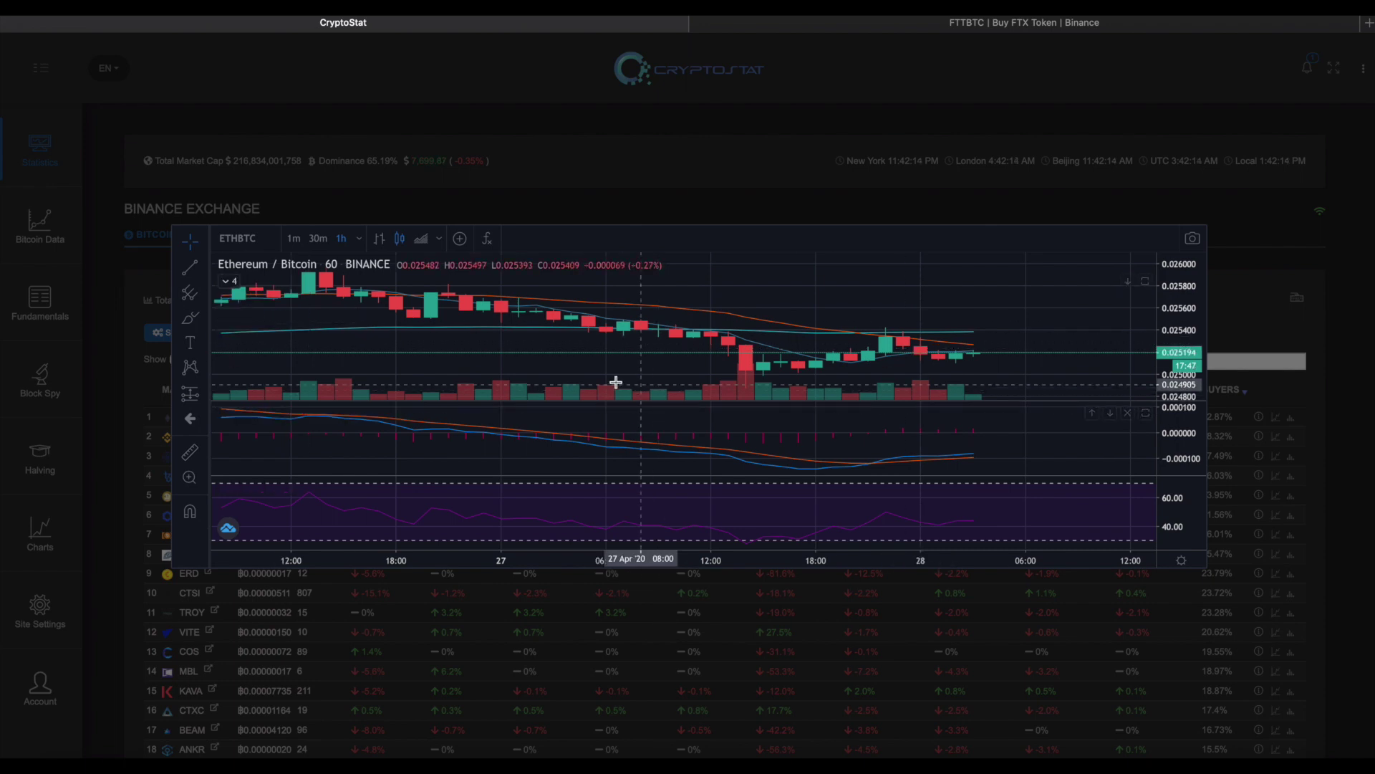
left_click(189, 268)
left_click(693, 398)
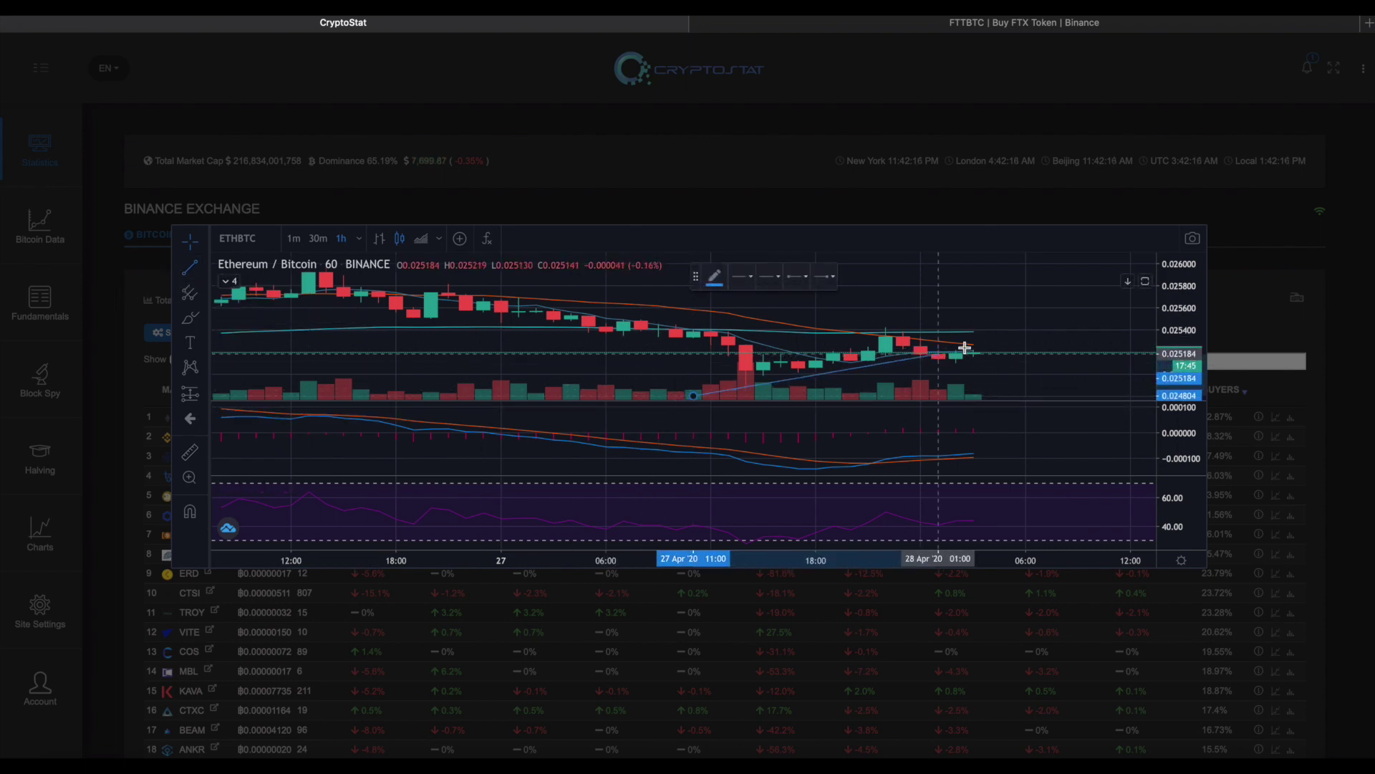
left_click(1007, 330)
left_click(988, 277)
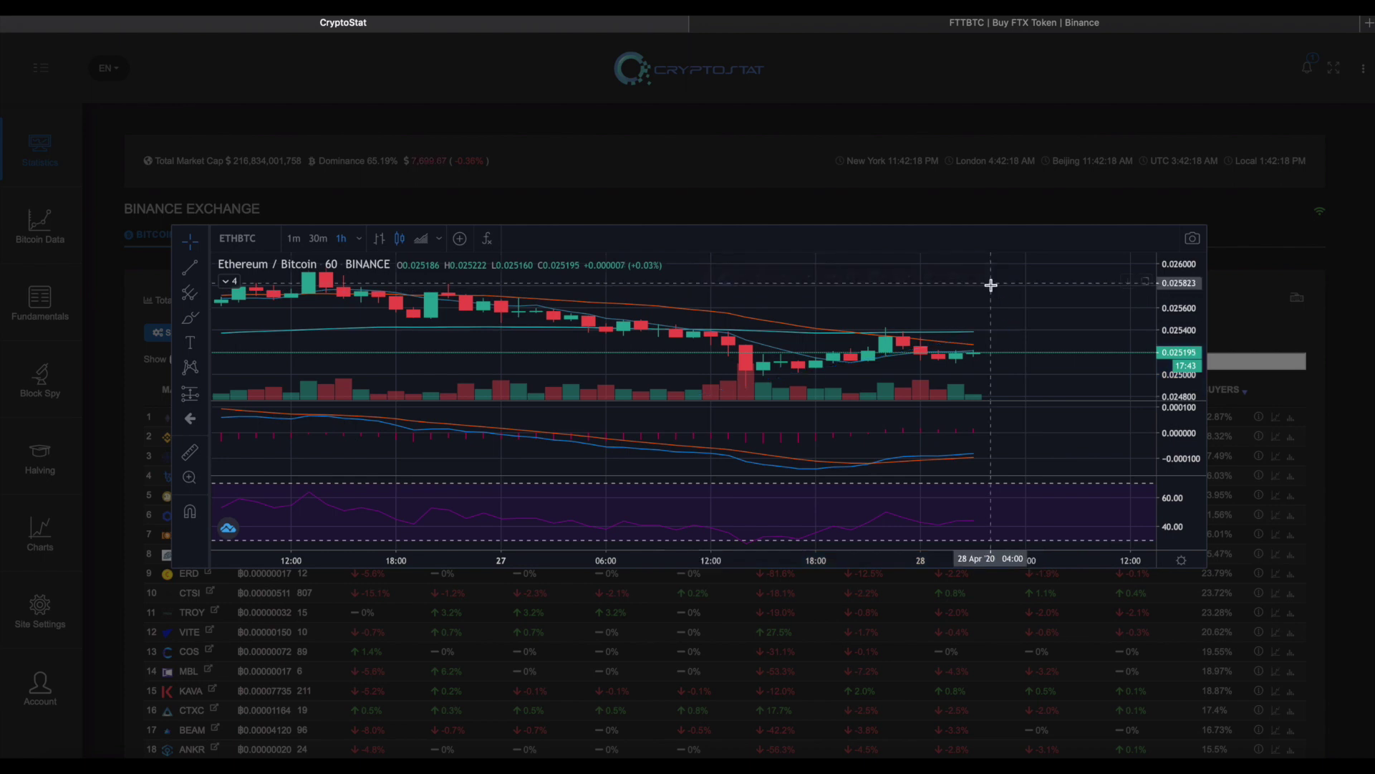
left_click(1244, 249)
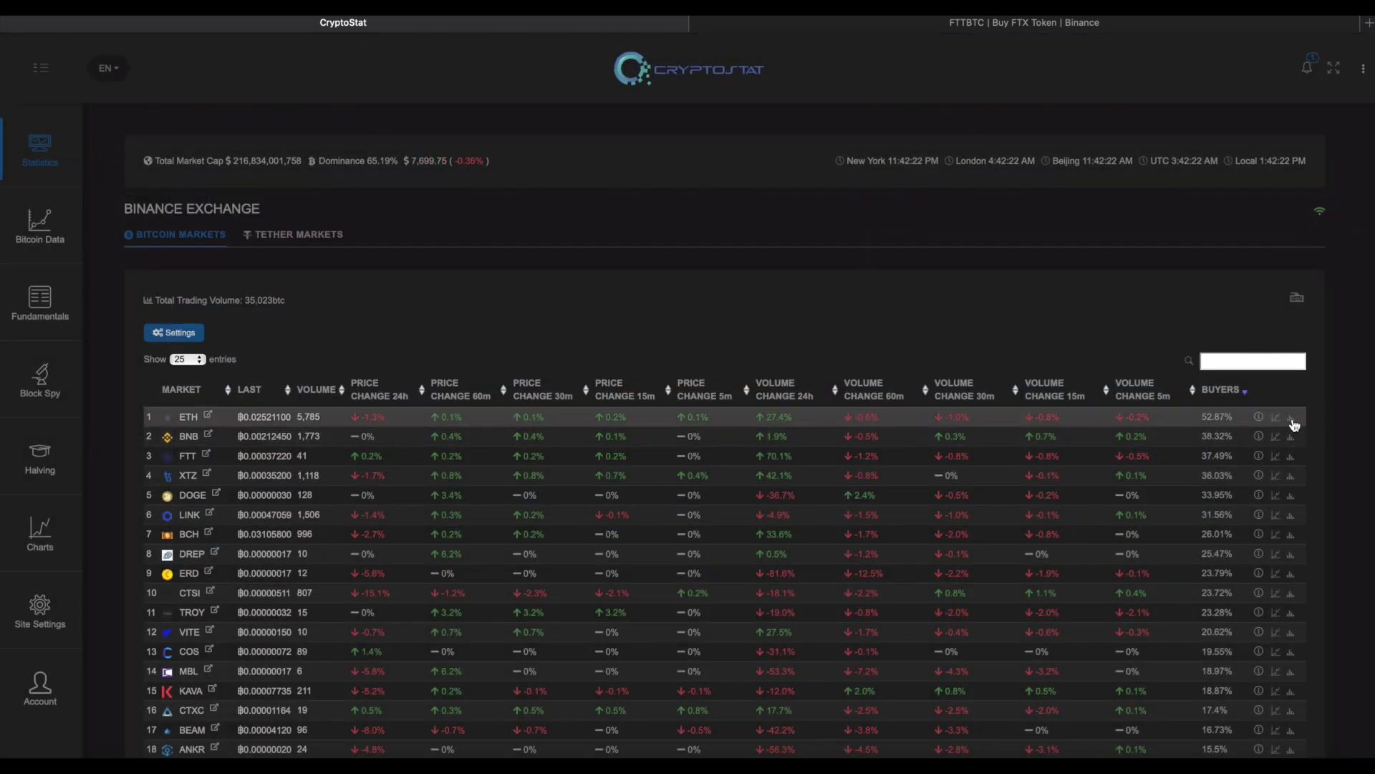
left_click(1291, 419)
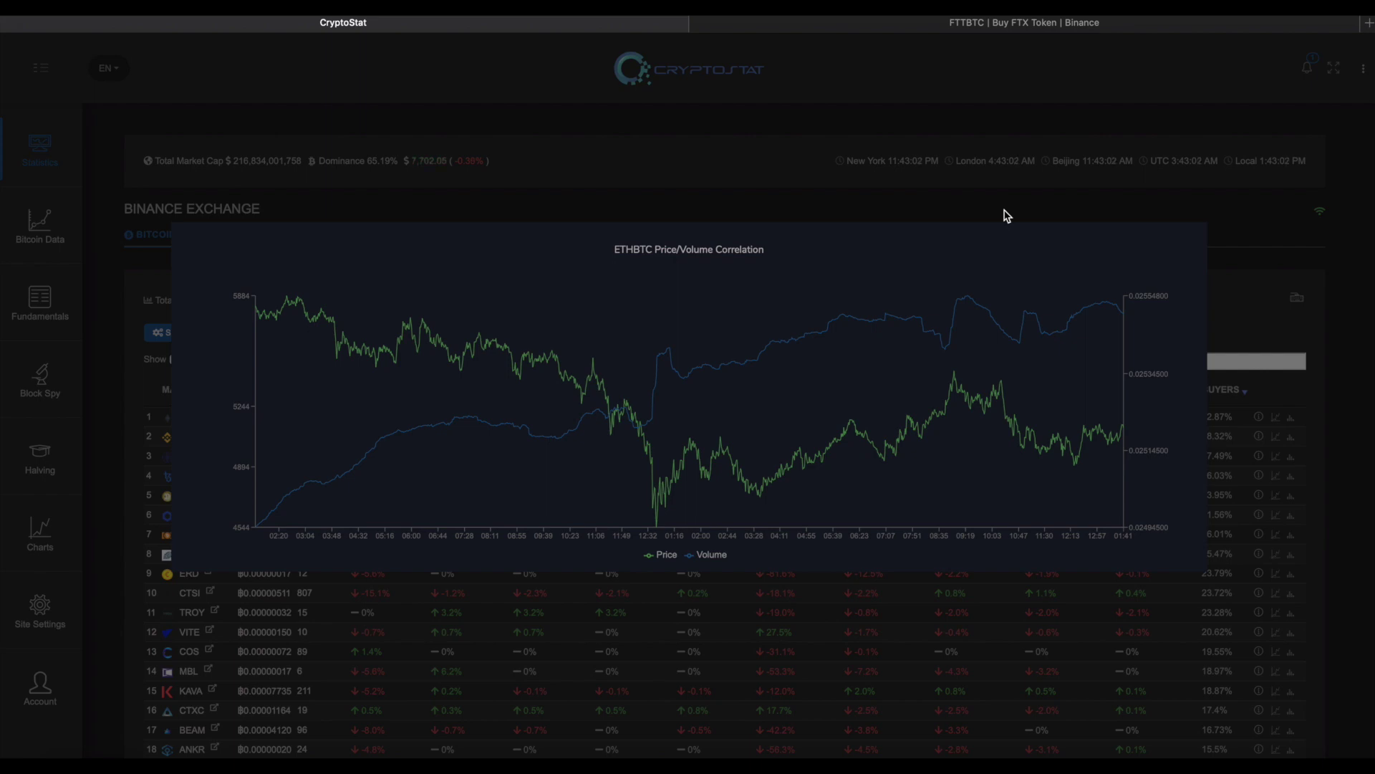
left_click(759, 216)
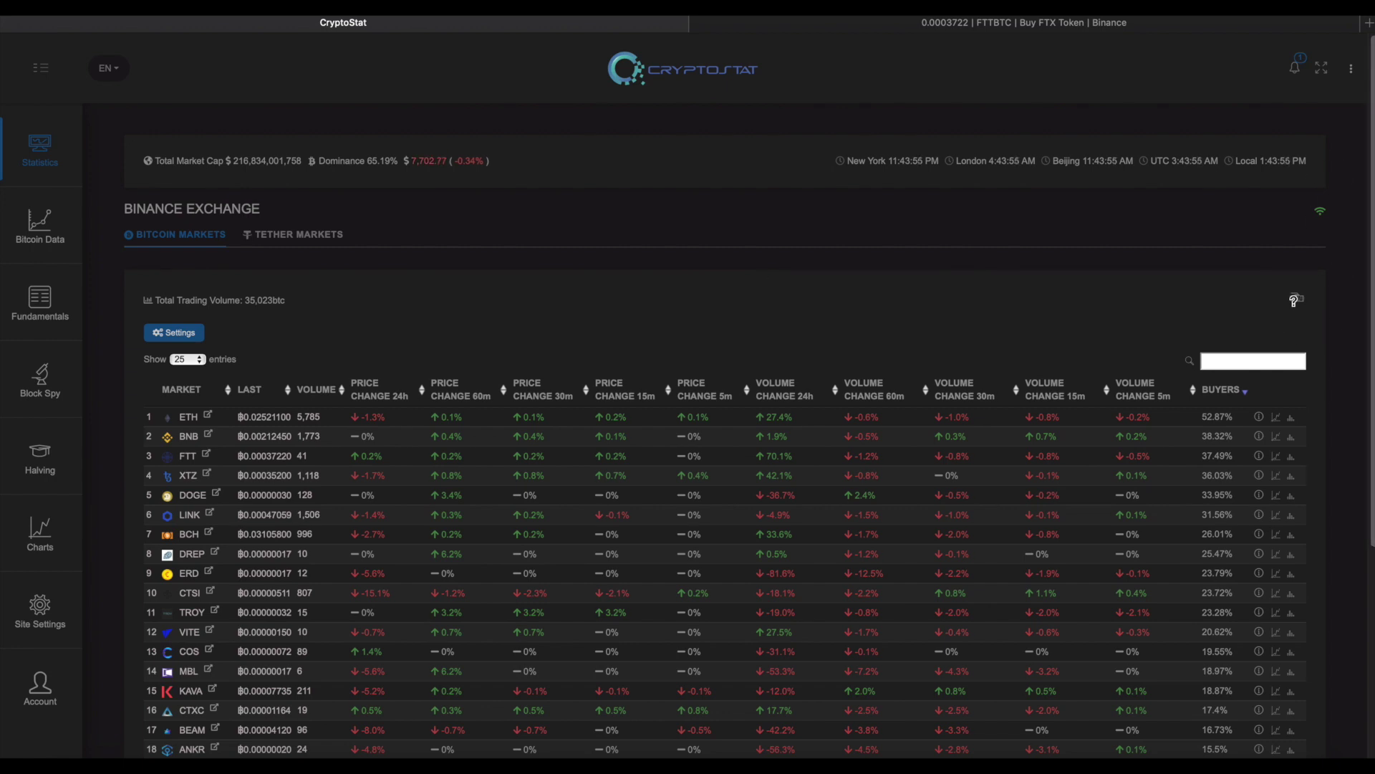
left_click(1294, 300)
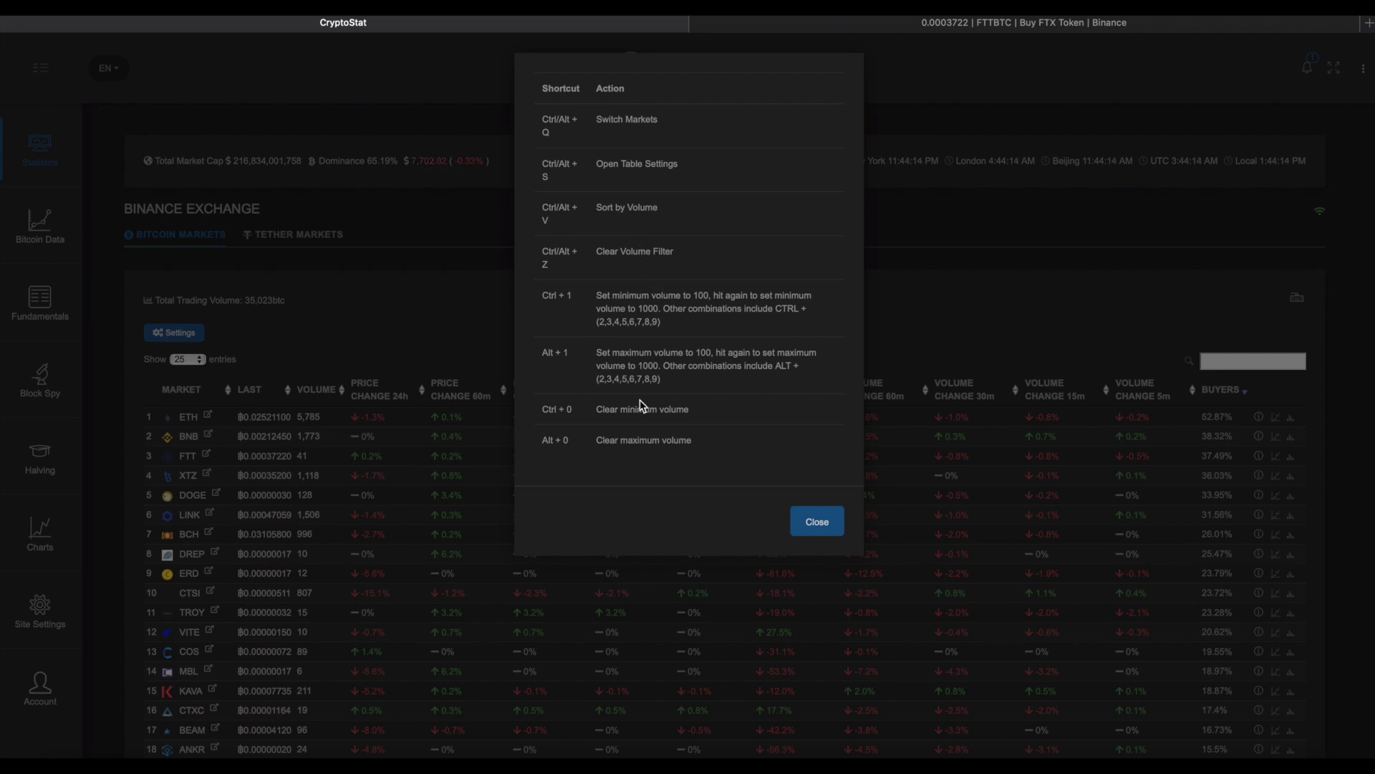
left_click(823, 534)
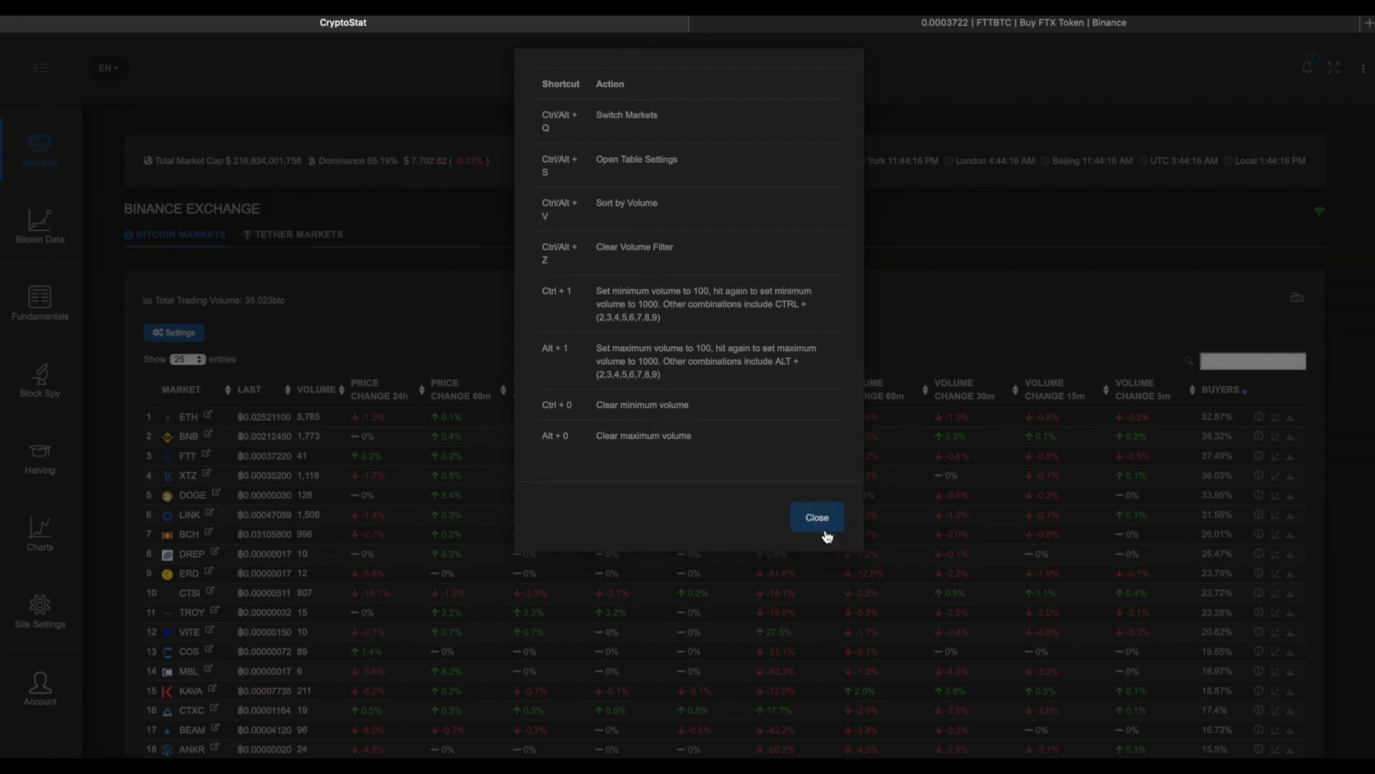
- Set the Minimum Volume filter to 100 and show All entries in the table
left_click(177, 335)
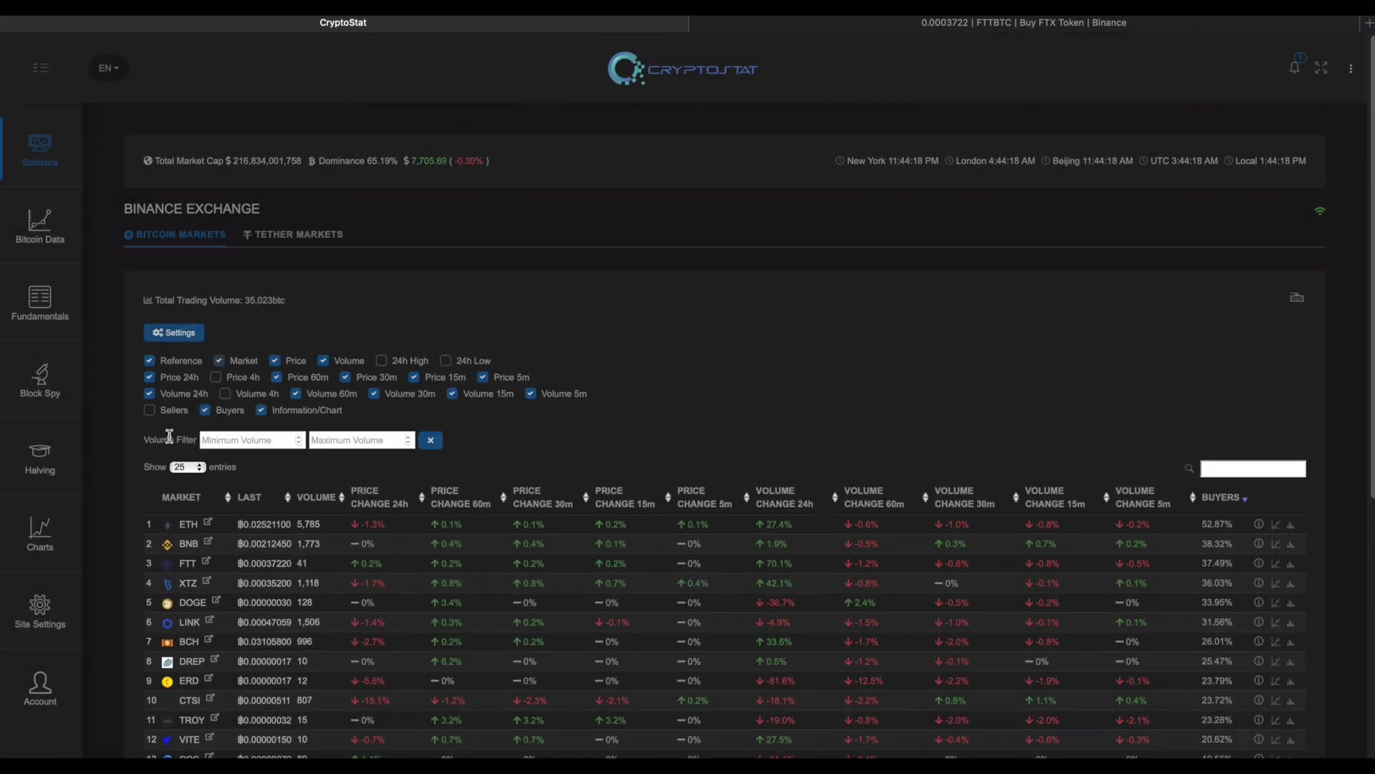
left_click(270, 441)
type("100")
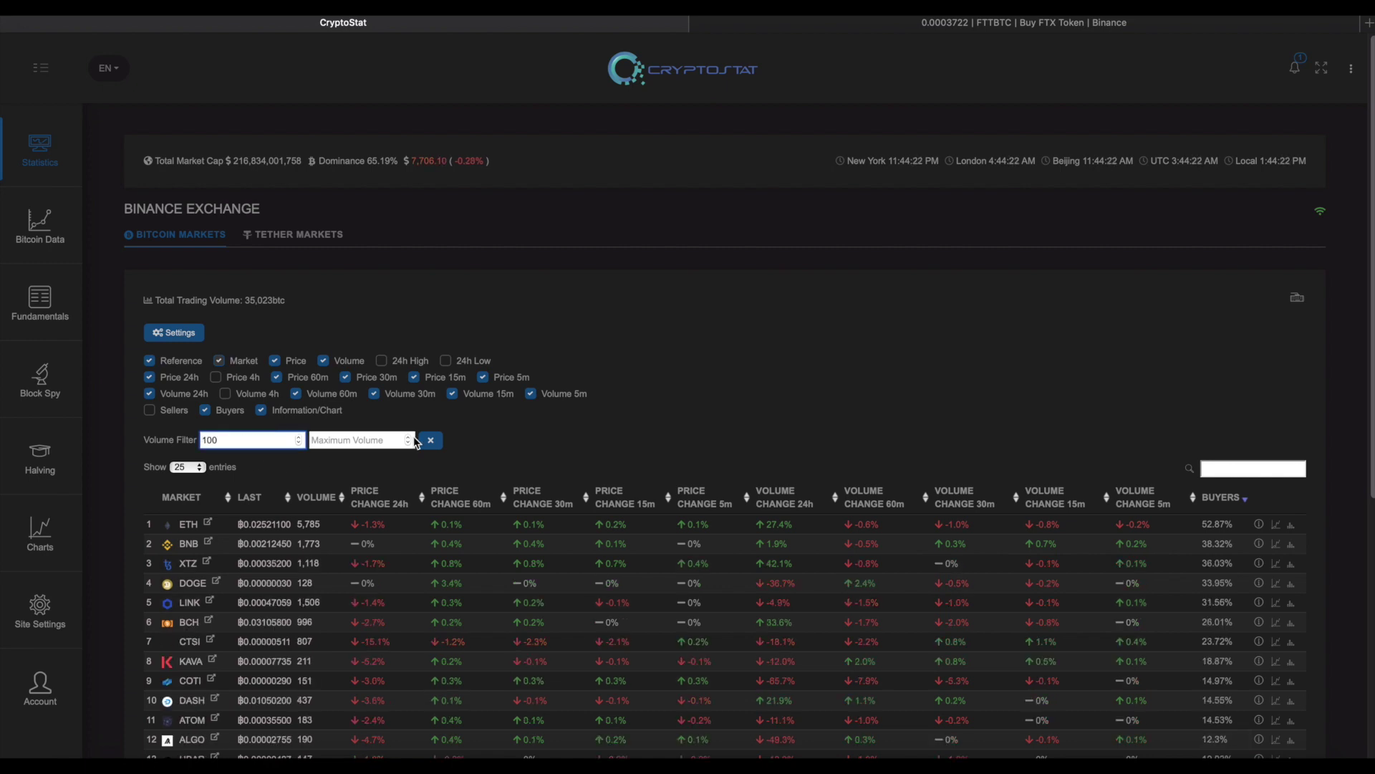
left_click(591, 439)
scroll(1232, 409, "down", 1)
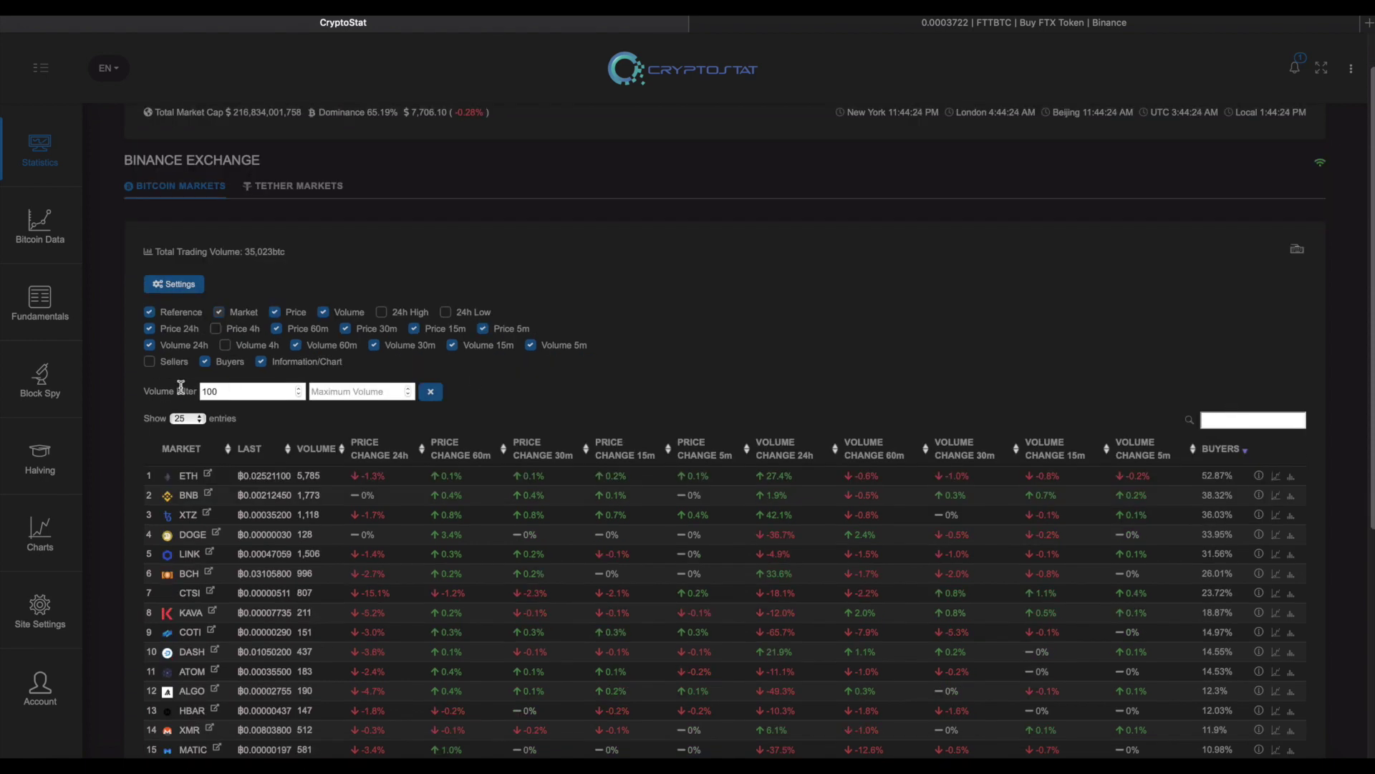
left_click(183, 419)
left_click(182, 460)
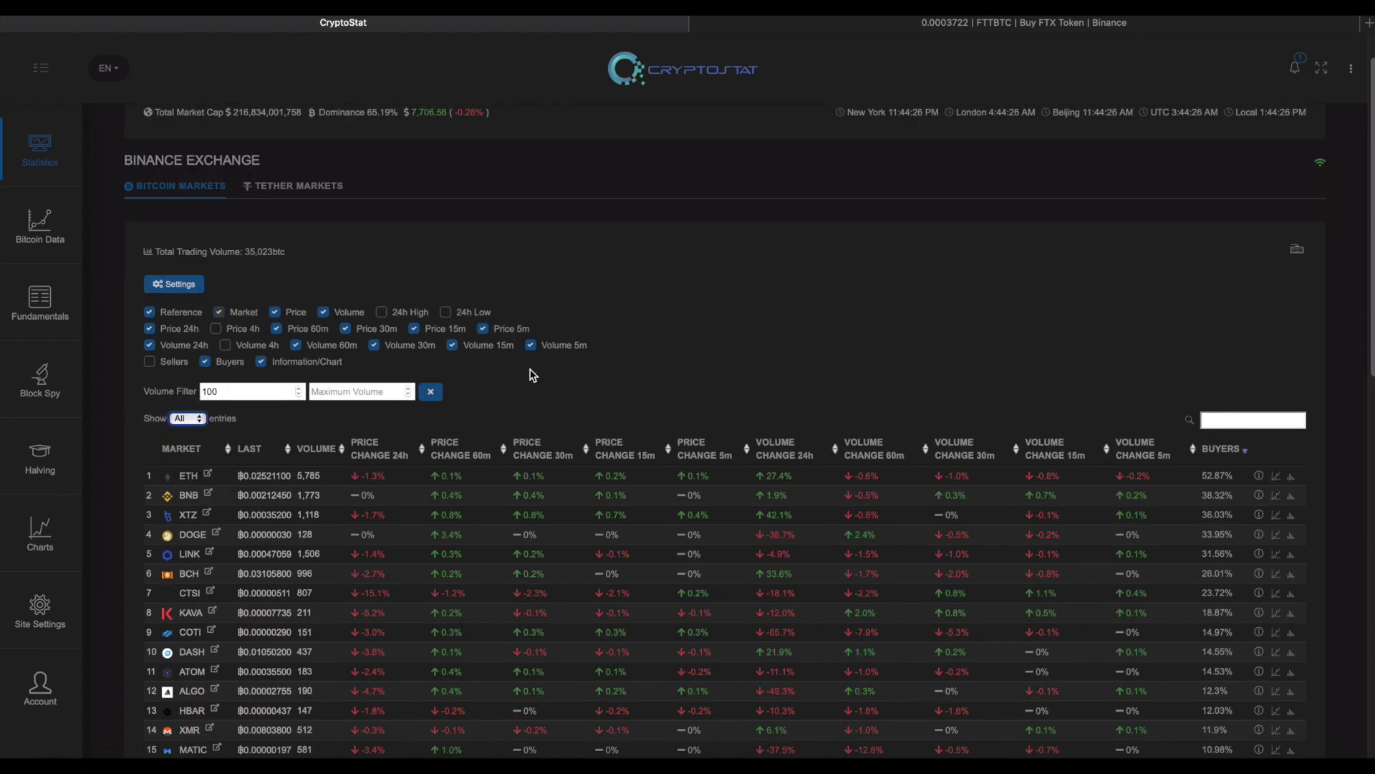
- Sort the Bitcoin markets table by the Volume column
scroll(601, 379, "down", 5)
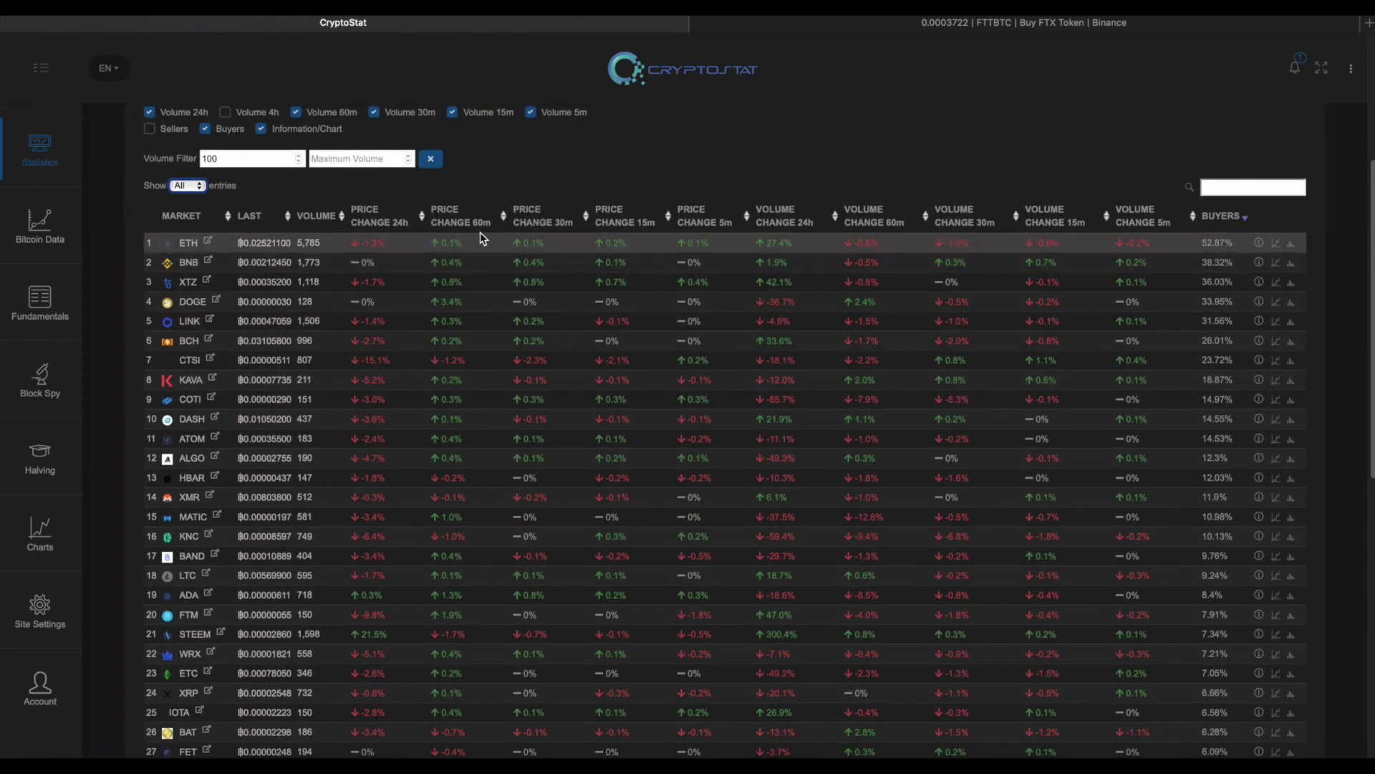
scroll(458, 501, "down", 1)
left_click(313, 167)
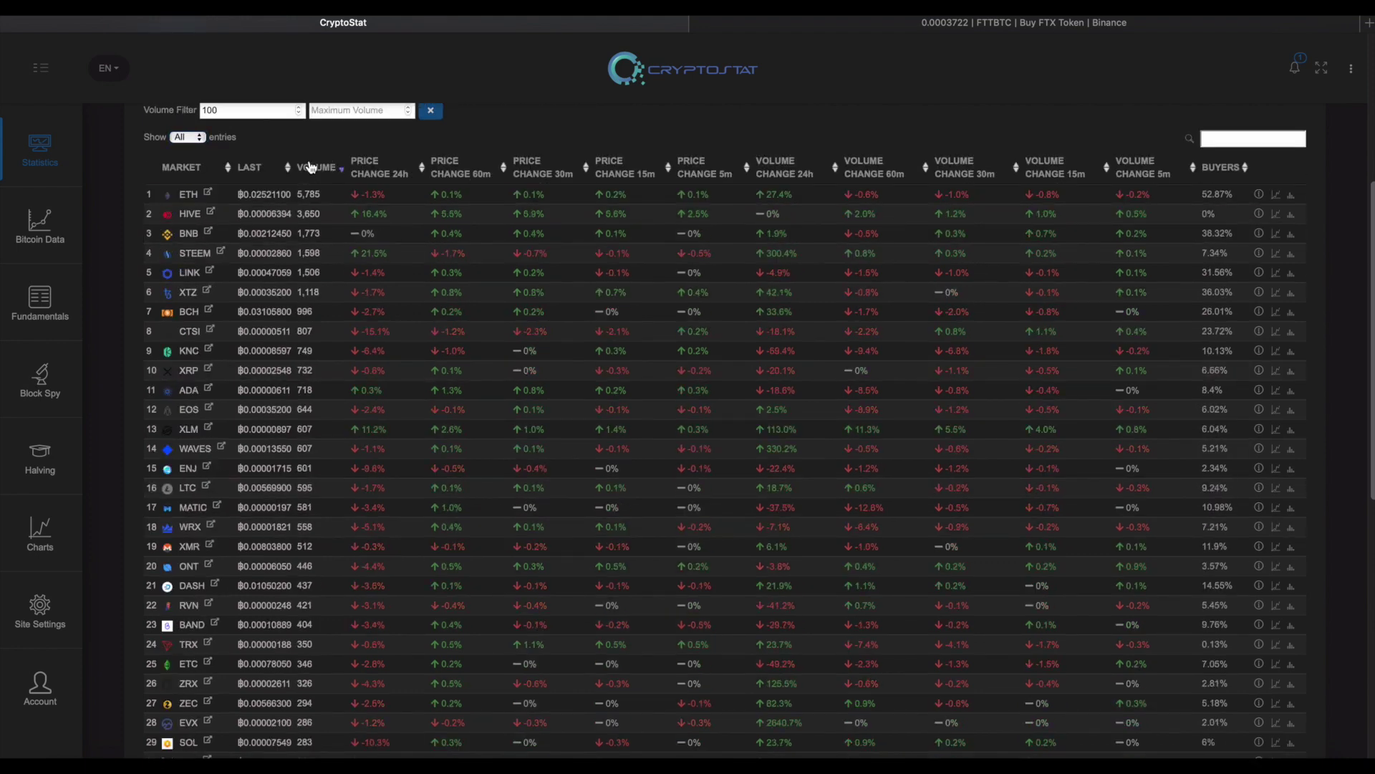
scroll(365, 429, "down", 10)
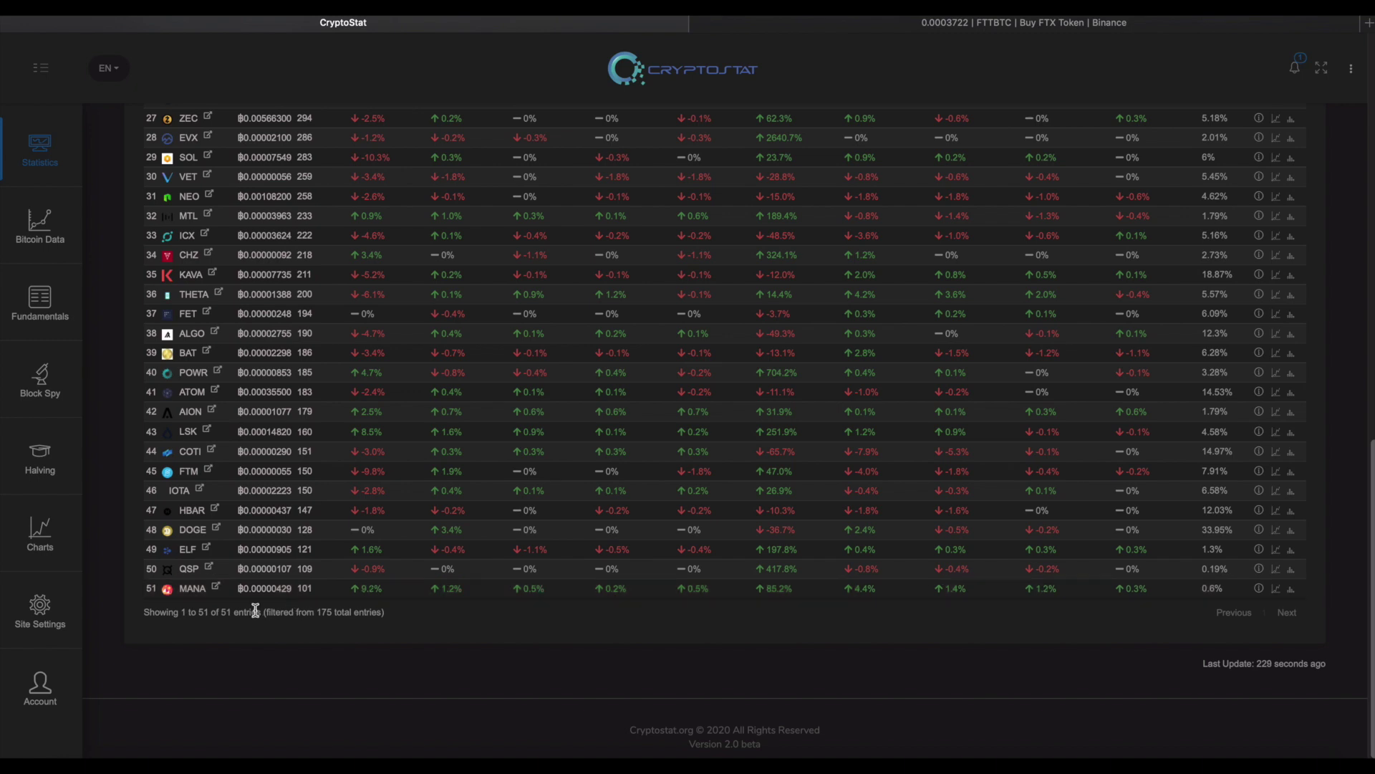
scroll(342, 580, "up", 4)
scroll(342, 584, "up", 15)
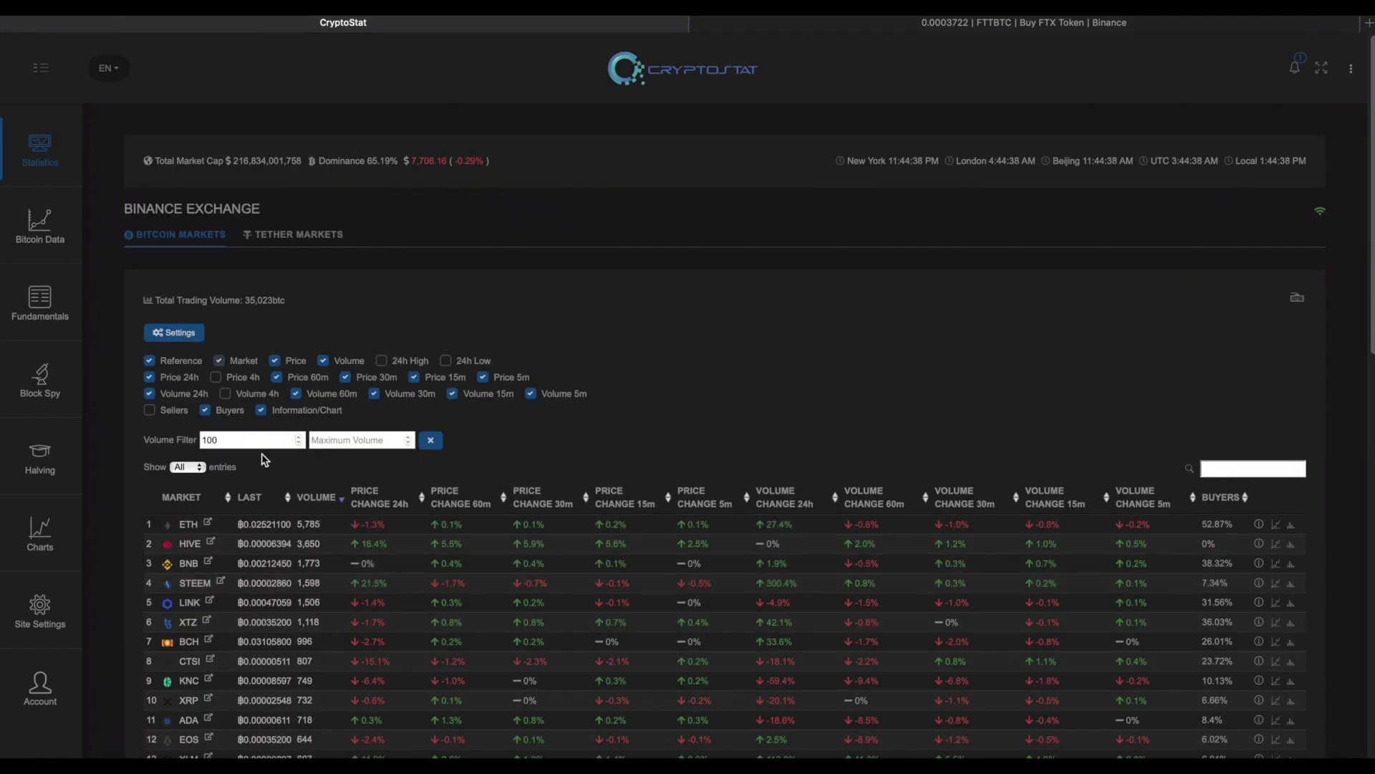
- Sort by Volume Change 24h descending, putting EVX (2640.7%), POWR and QSP on top
scroll(370, 606, "down", 1)
scroll(370, 607, "down", 15)
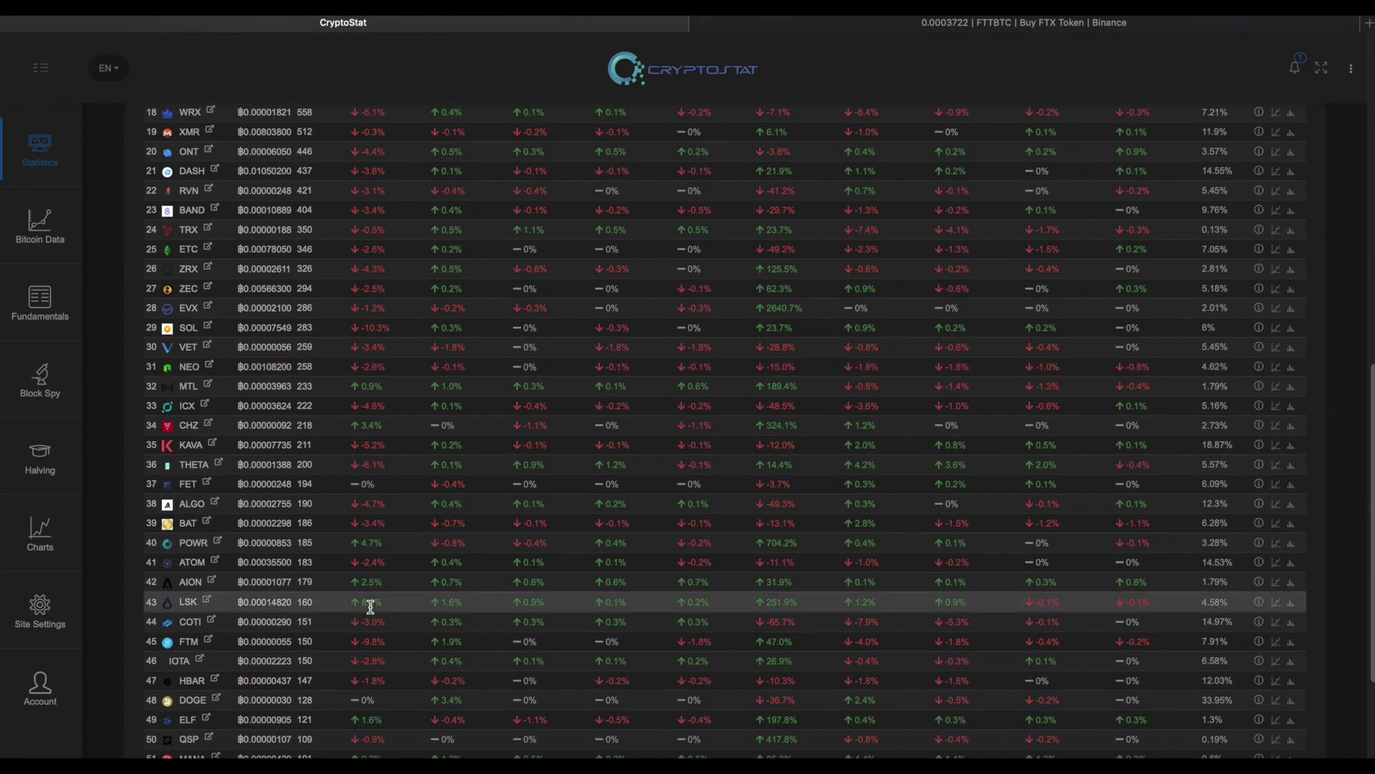
scroll(371, 606, "down", 4)
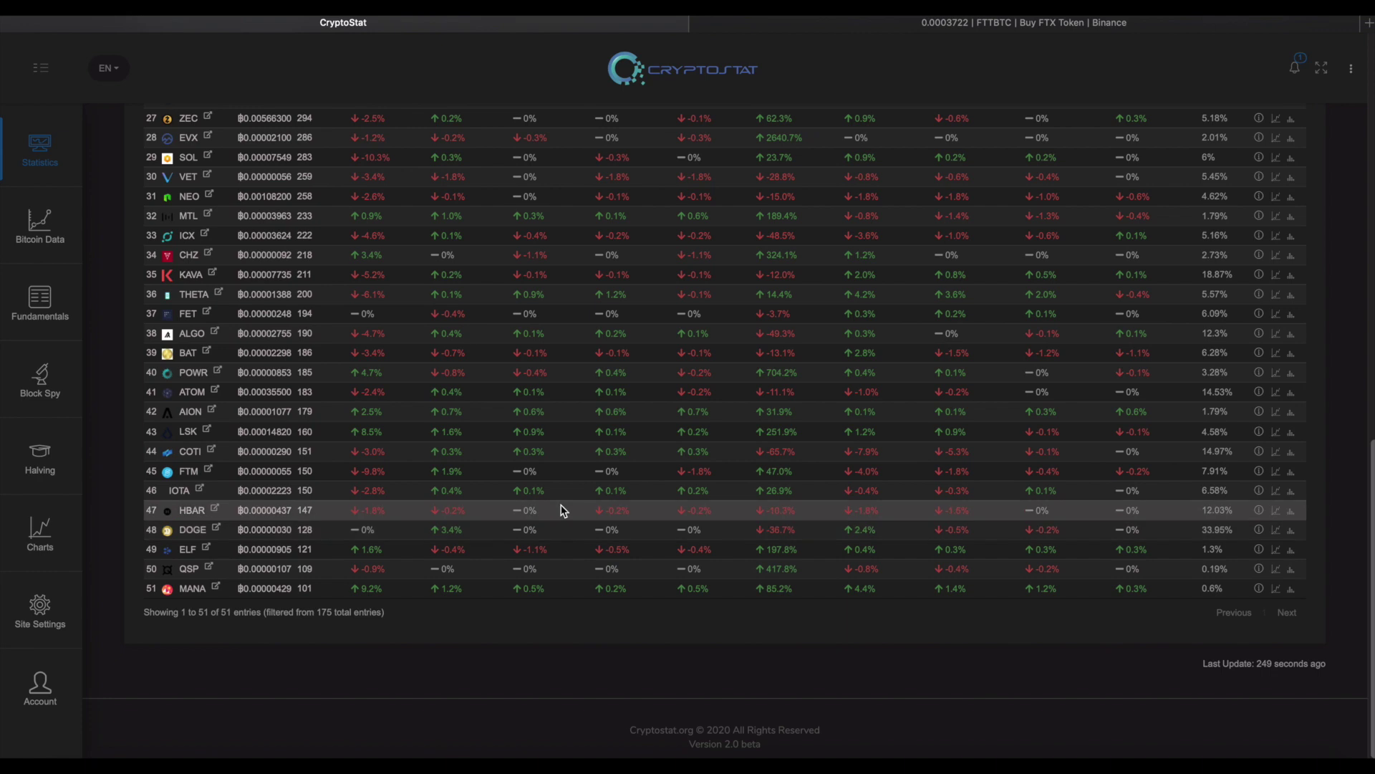
scroll(562, 510, "up", 15)
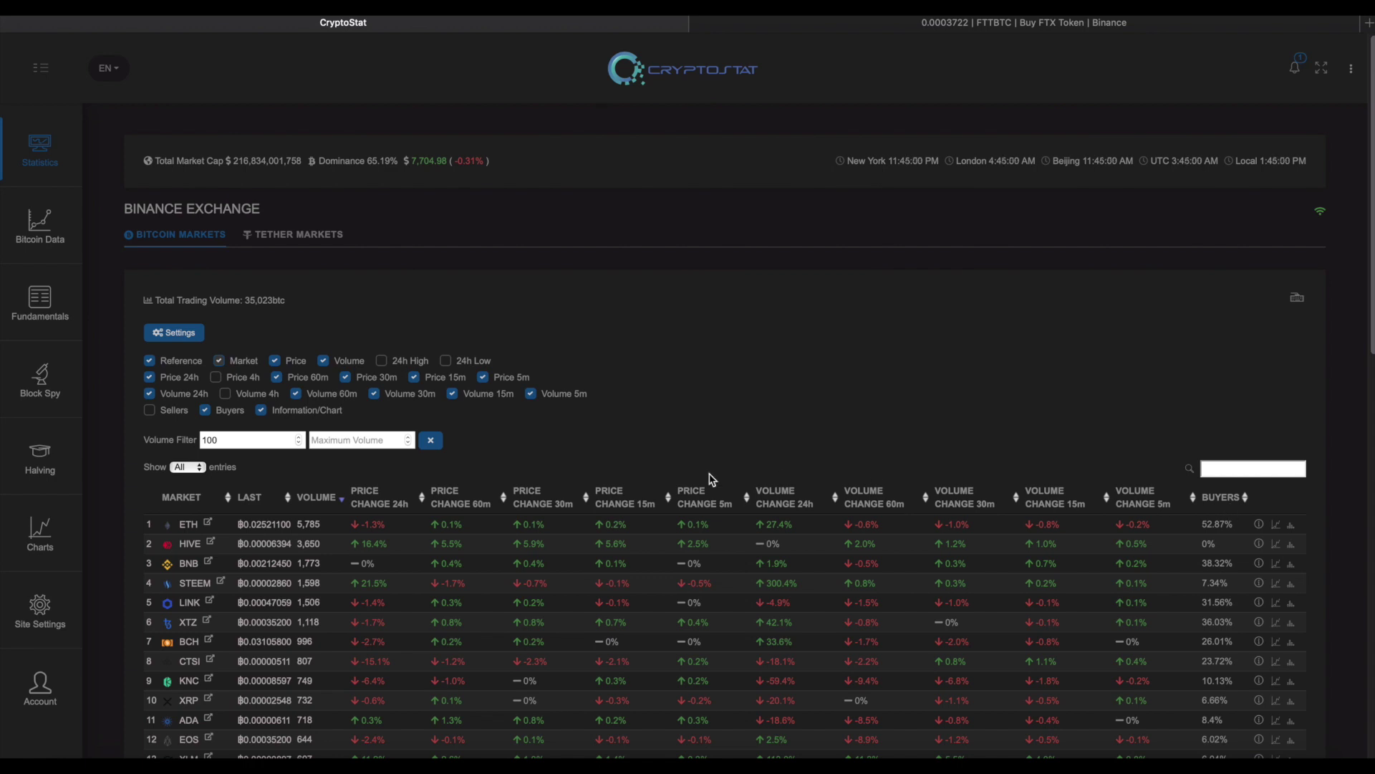
left_click(783, 499)
scroll(820, 536, "down", 1)
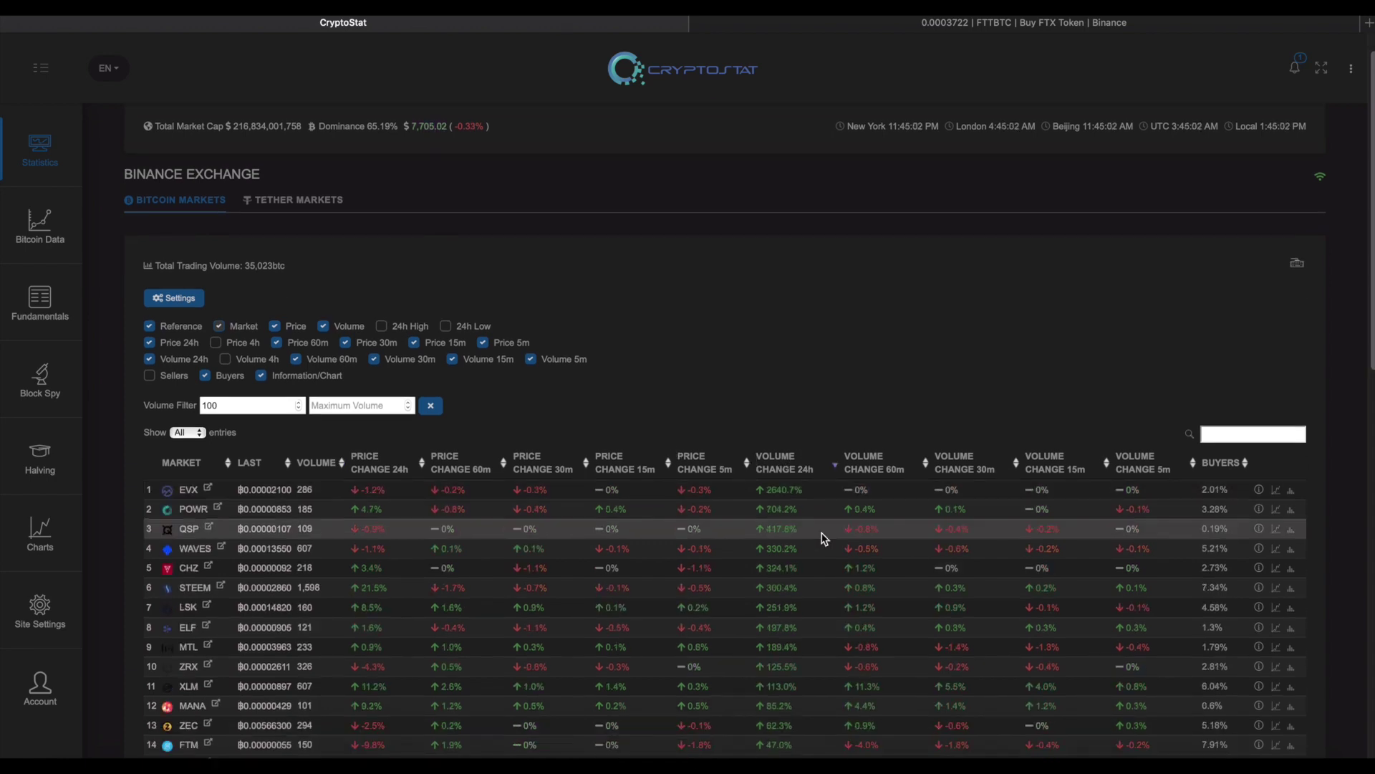
scroll(821, 536, "down", 2)
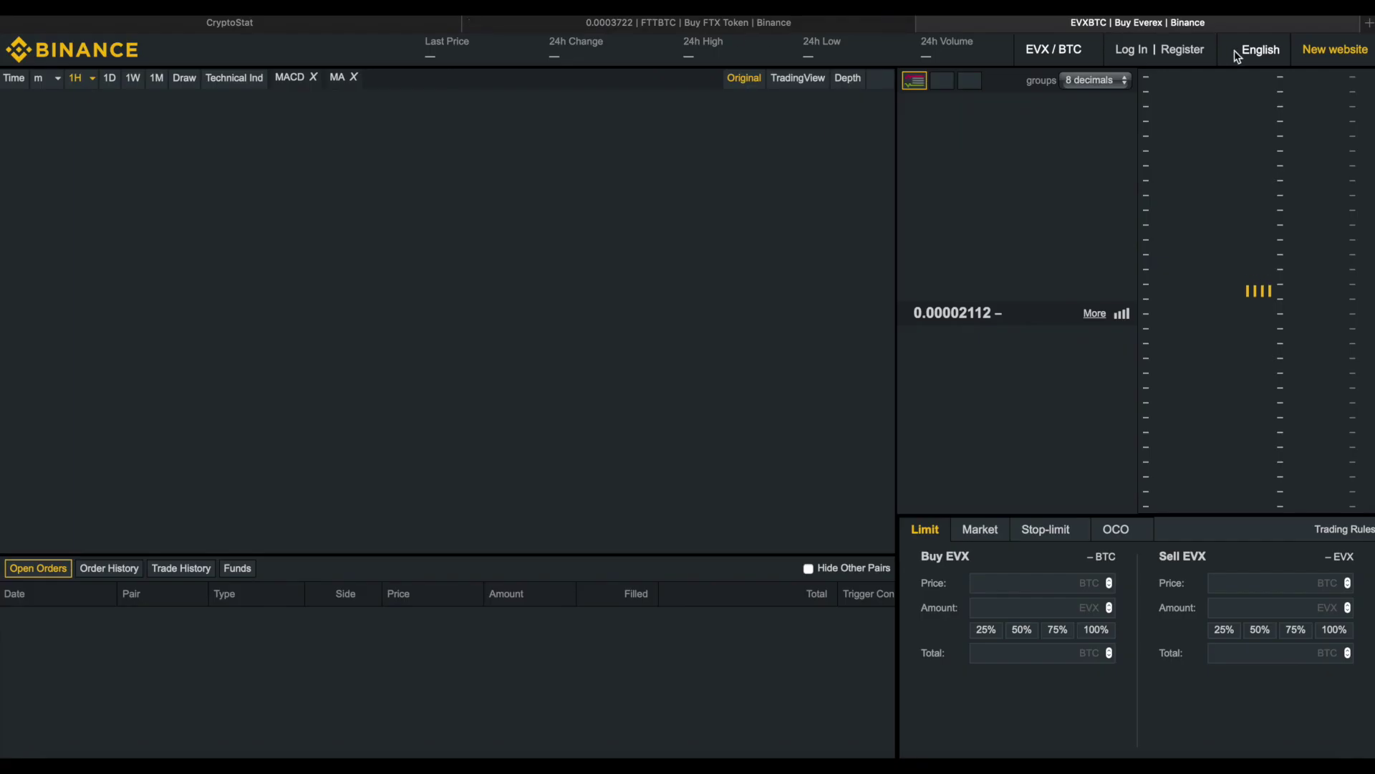
- Close the FTT/BTC tab and pan the EVX/BTC daily chart to leave room after the latest candle
left_click(469, 24)
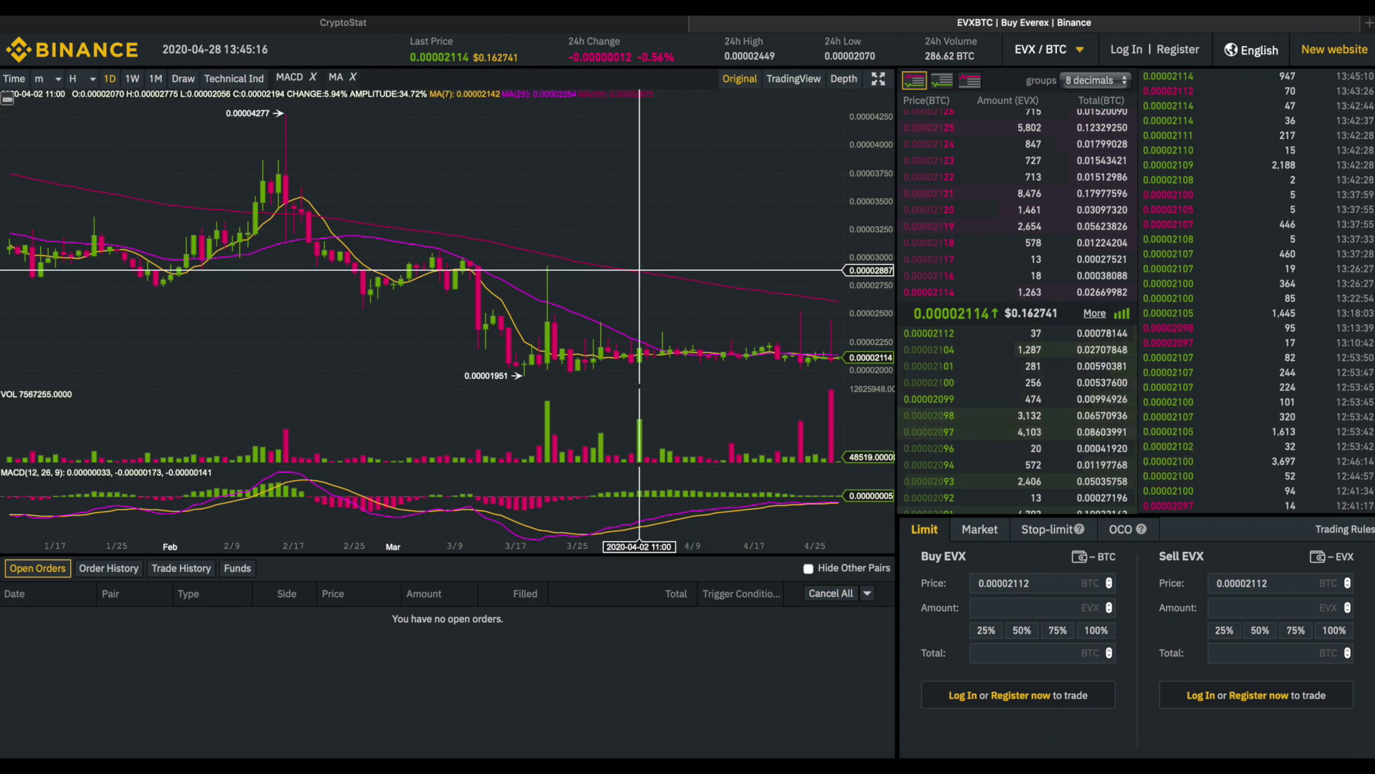
left_click_drag(642, 306, 461, 245)
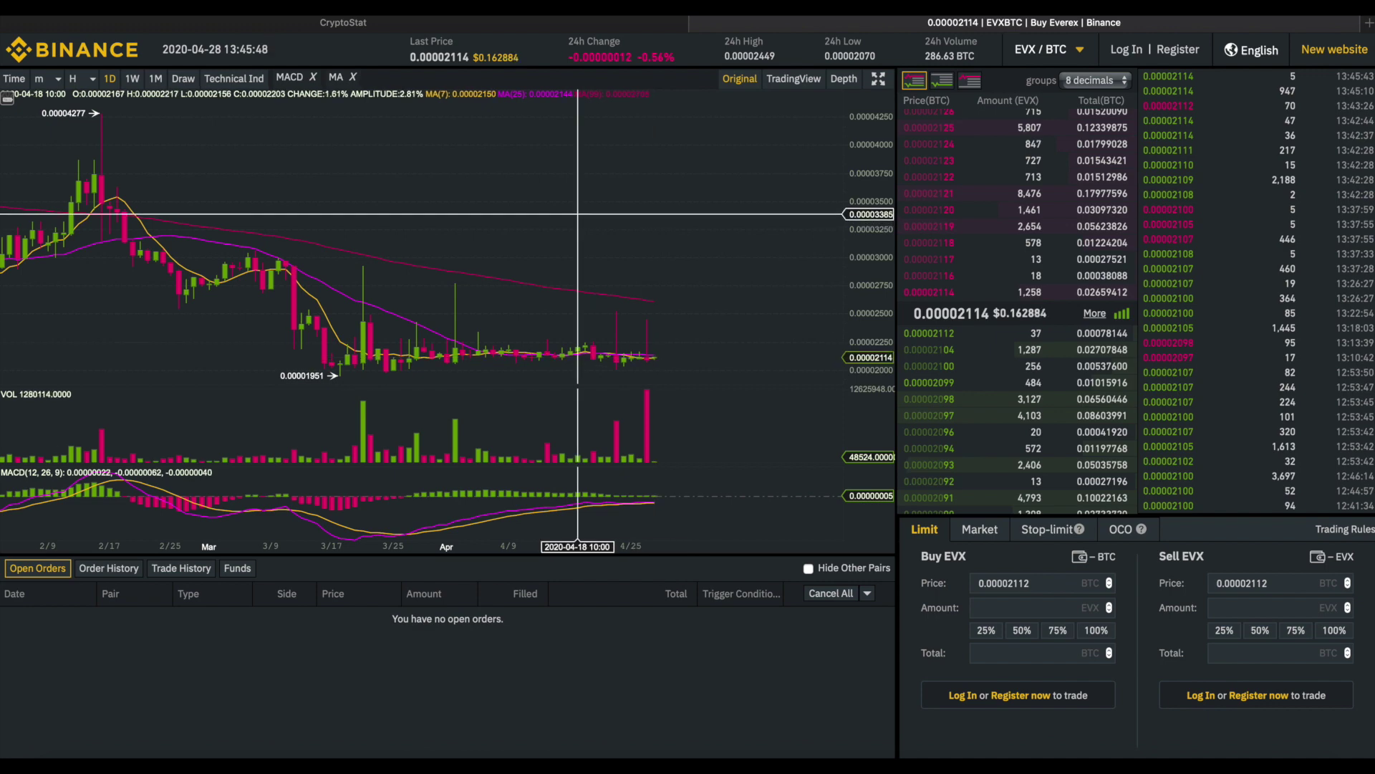
- Switch back to the CryptoStat tab, where Binance BTC markets are ranked by 24h volume change with EVX first
left_click(538, 23)
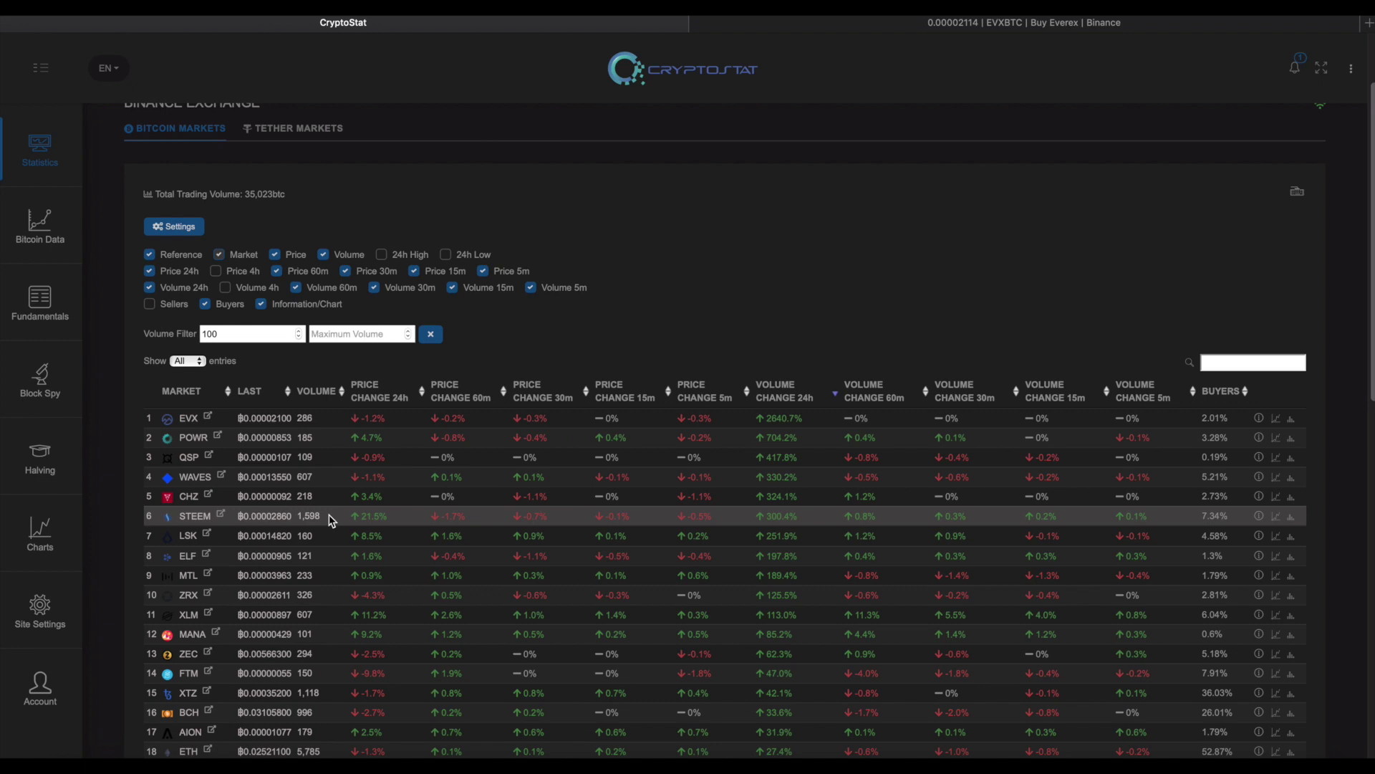
- Clear the minimum volume filter, hide the settings, and rank markets by 5-minute price change, HOT first
left_click(266, 330)
key("BackSpace")
key("BackSpace")
key("BackSpace")
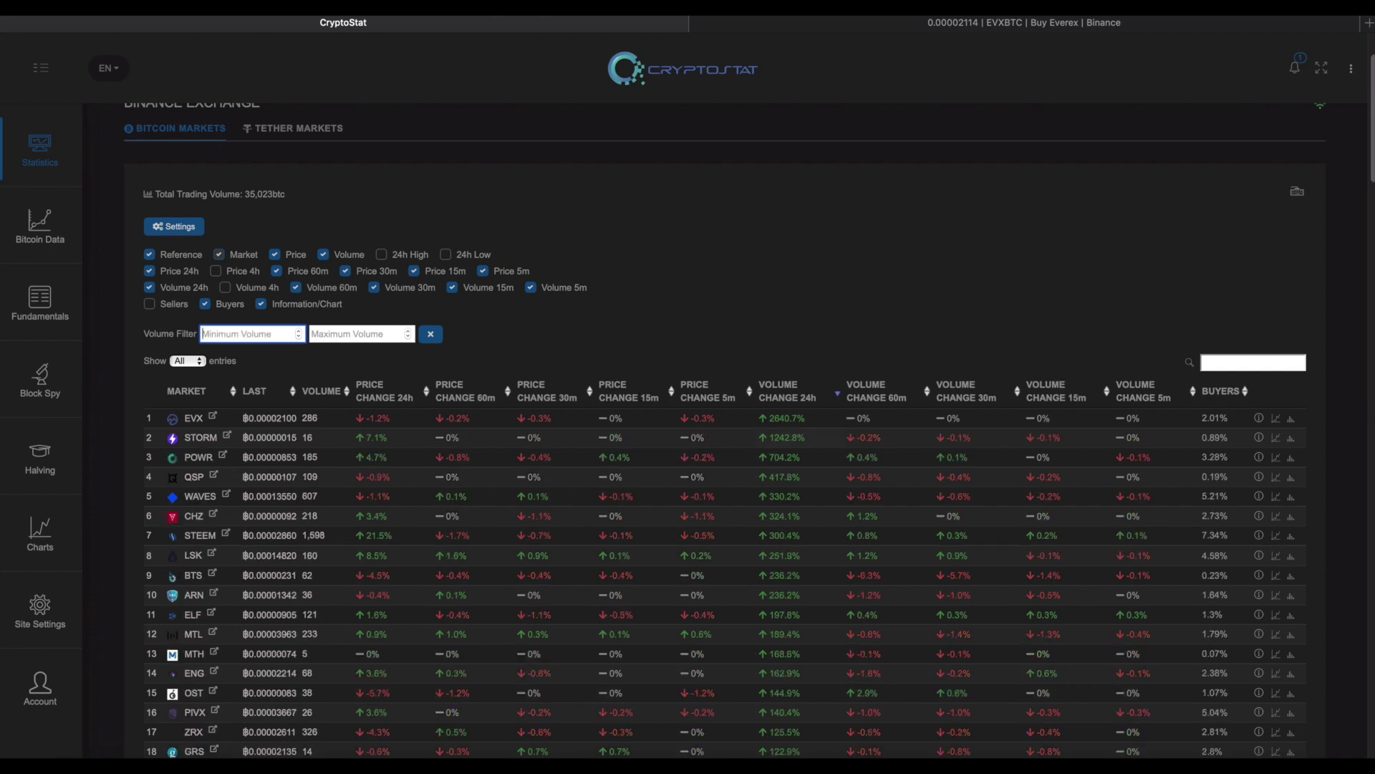
left_click(172, 227)
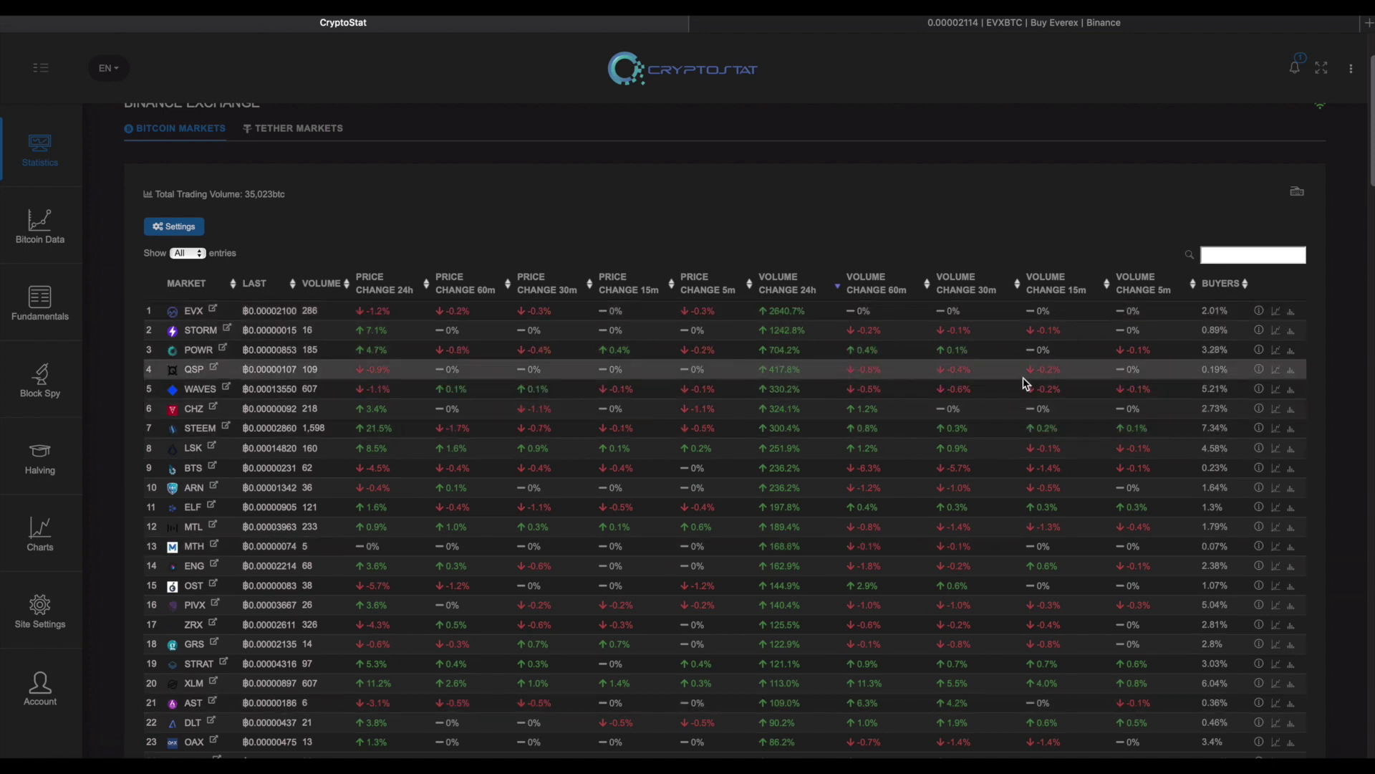
left_click(1146, 285)
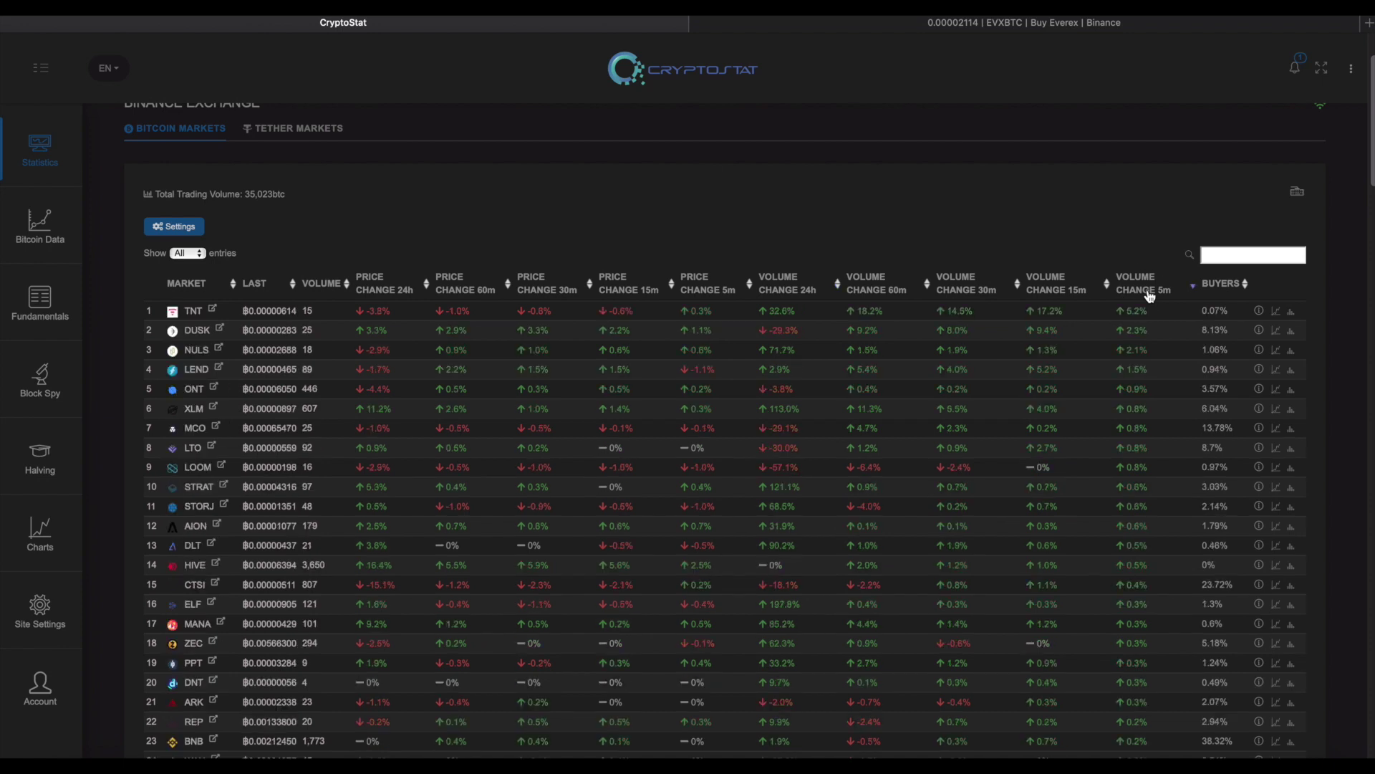
left_click(715, 283)
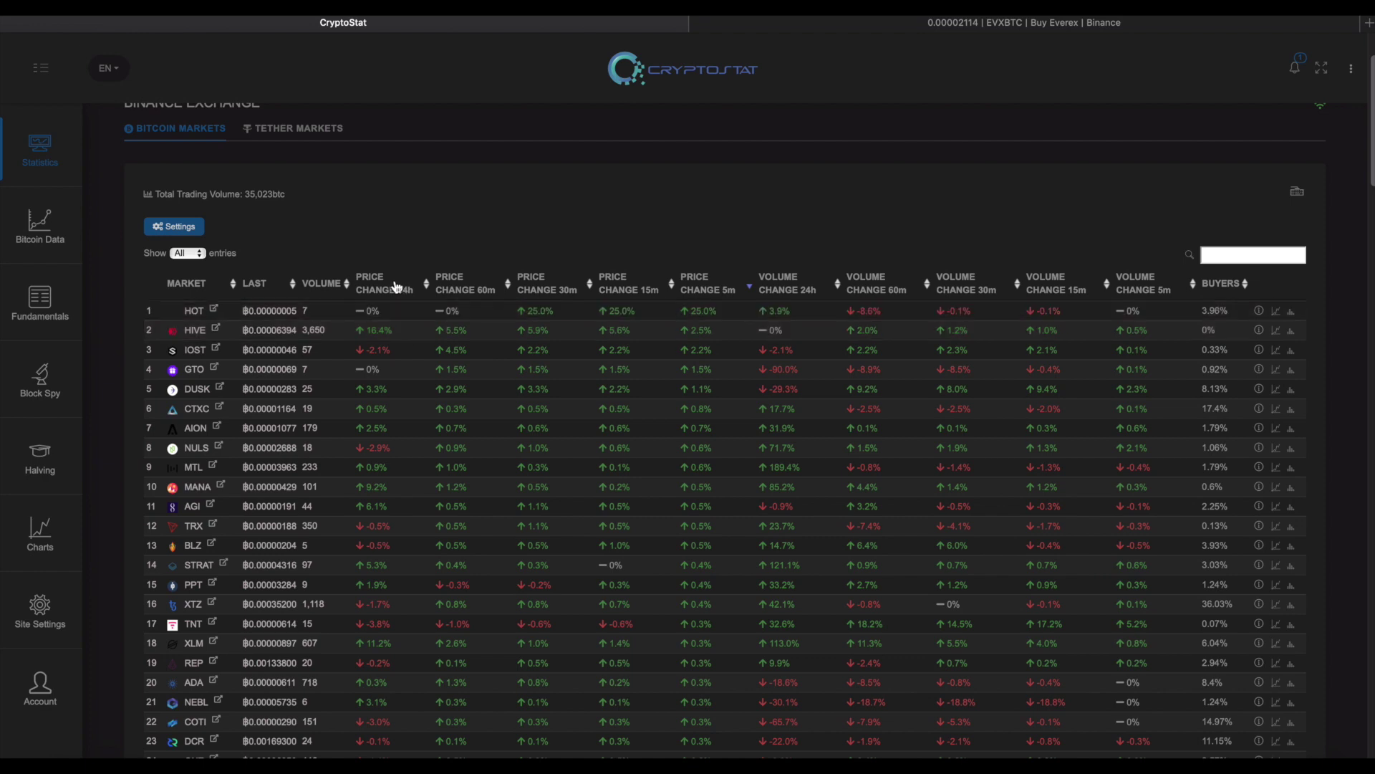
- Open the HIVE/BTC Binance chart on 1-hour candles, then bring the EVX/BTC tab forward
left_click(217, 332)
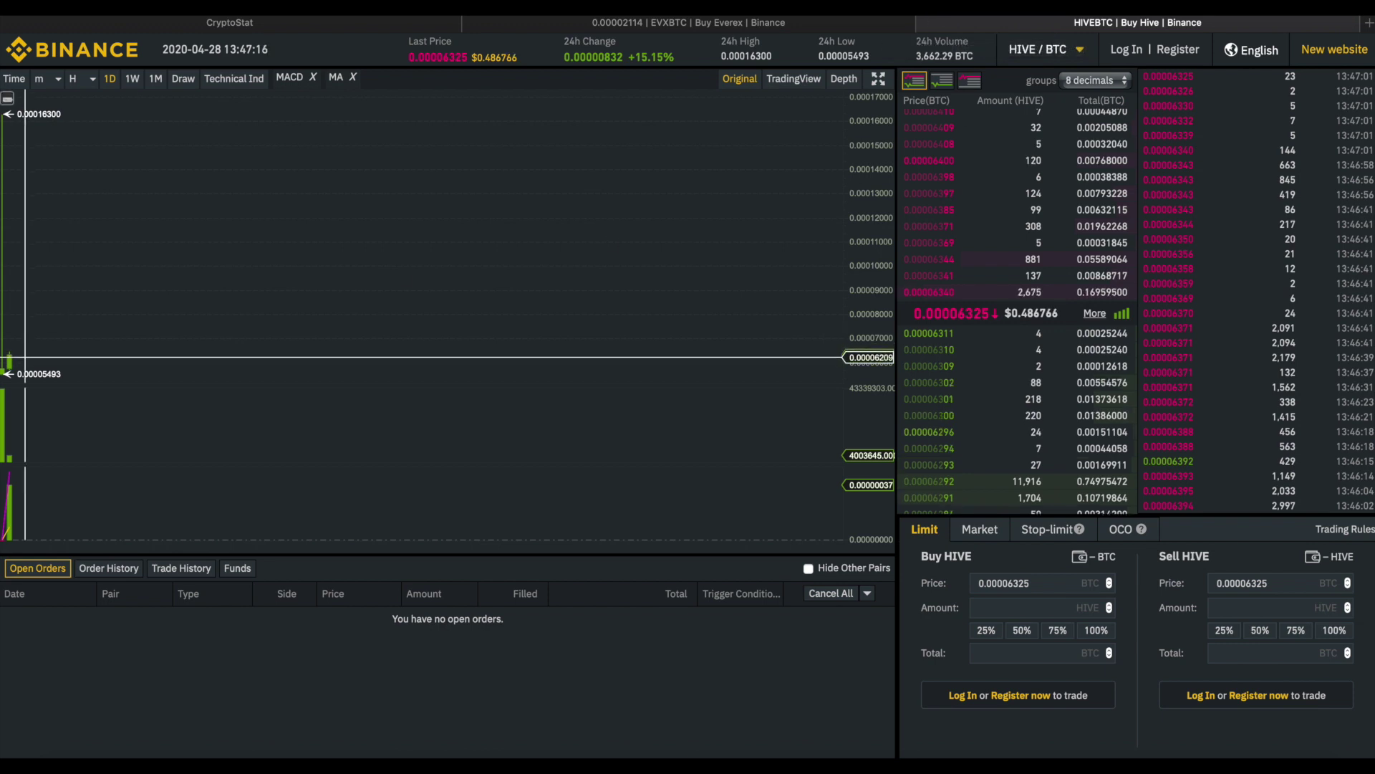
left_click(84, 78)
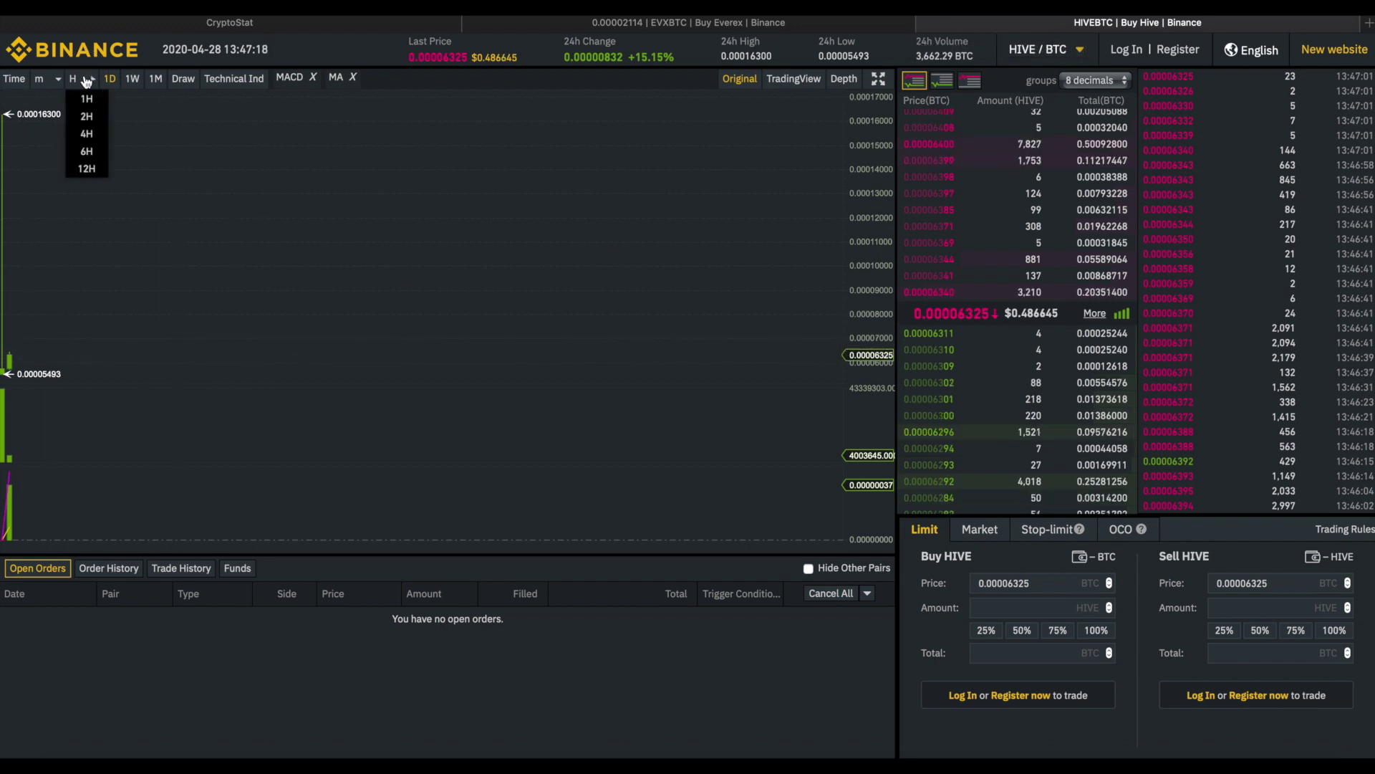
left_click(92, 105)
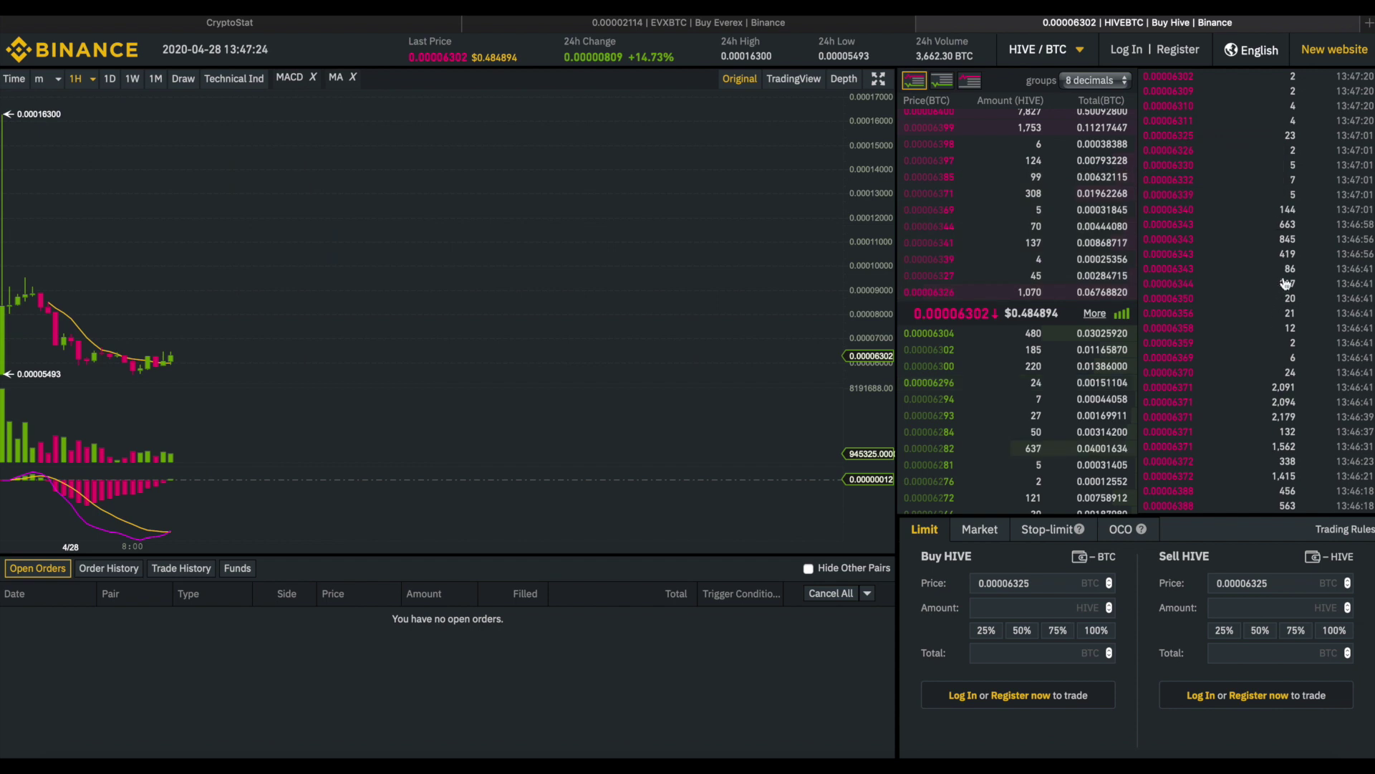
scroll(1290, 269, "down", 5)
scroll(1293, 301, "down", 2)
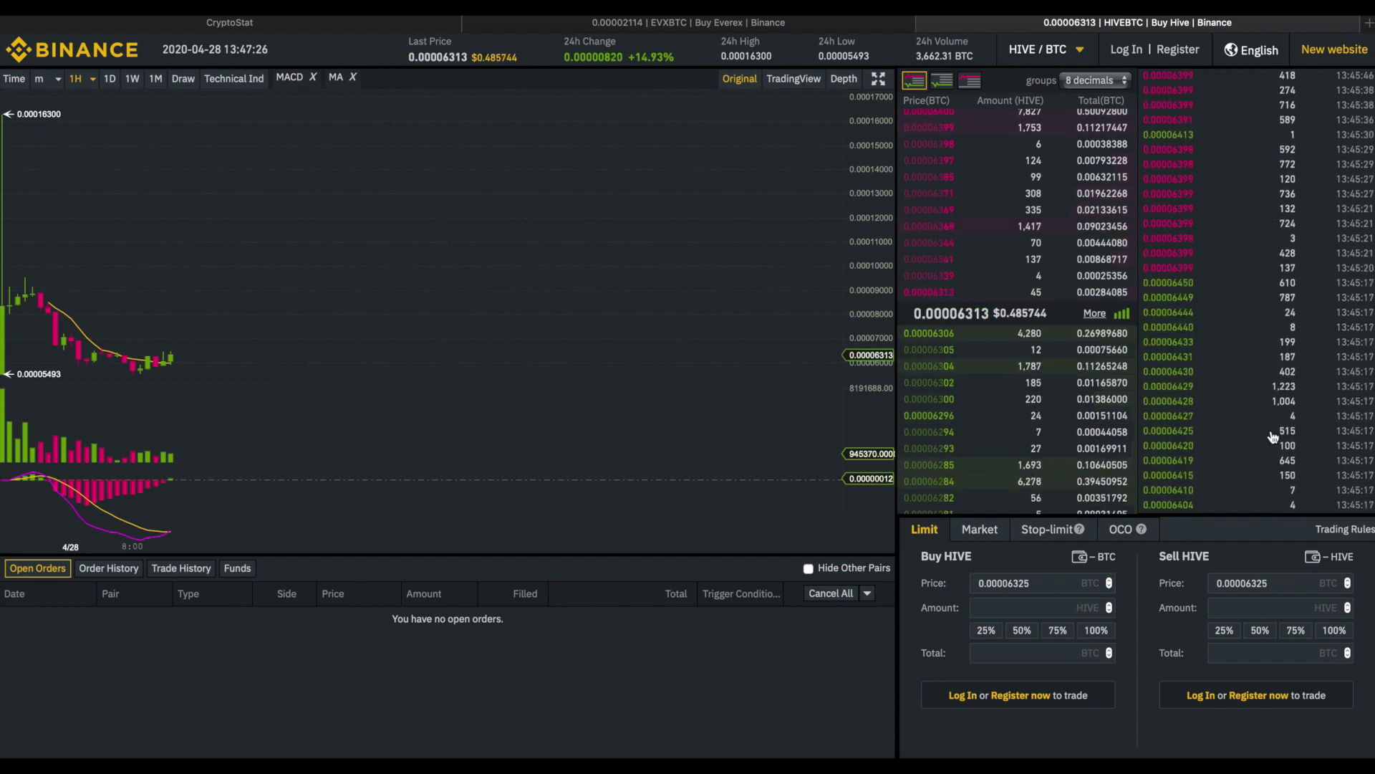
scroll(1279, 287, "up", 7)
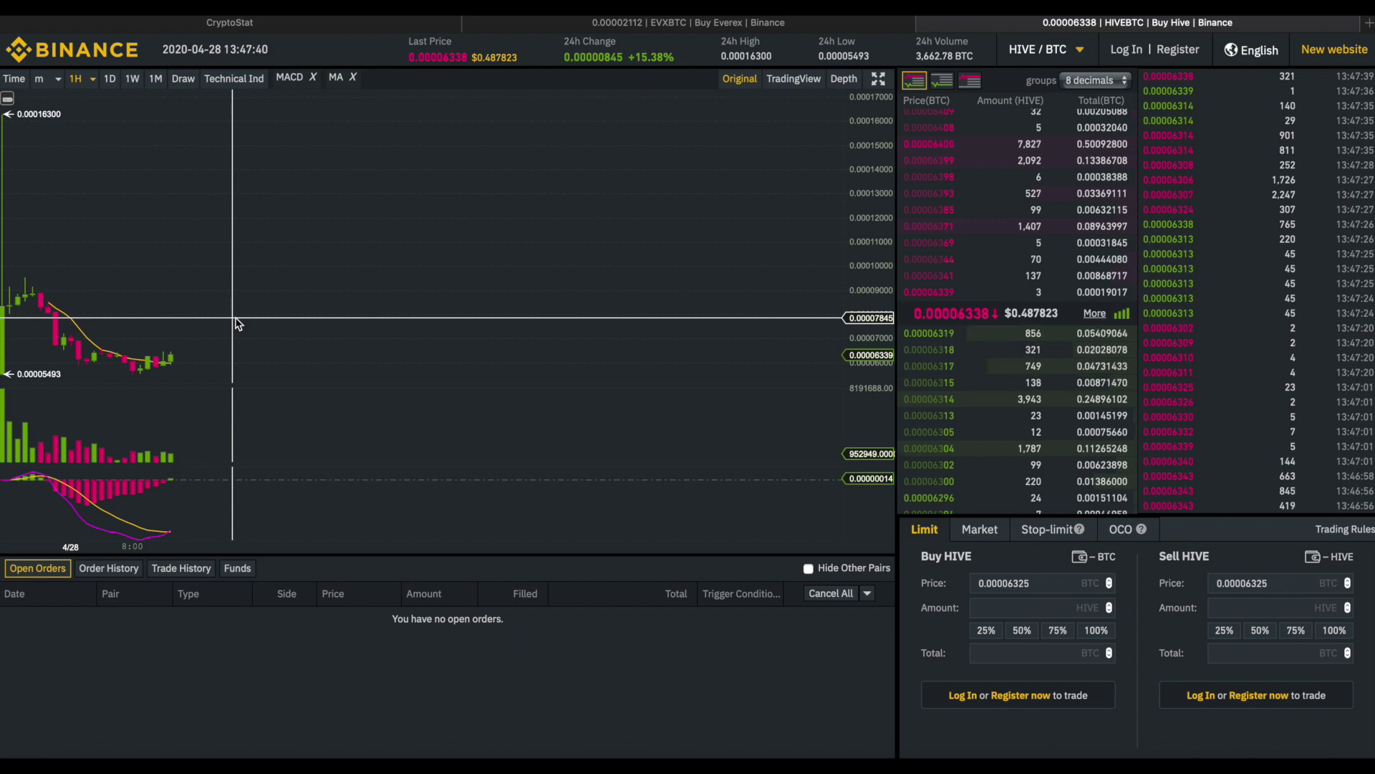
left_click(464, 24)
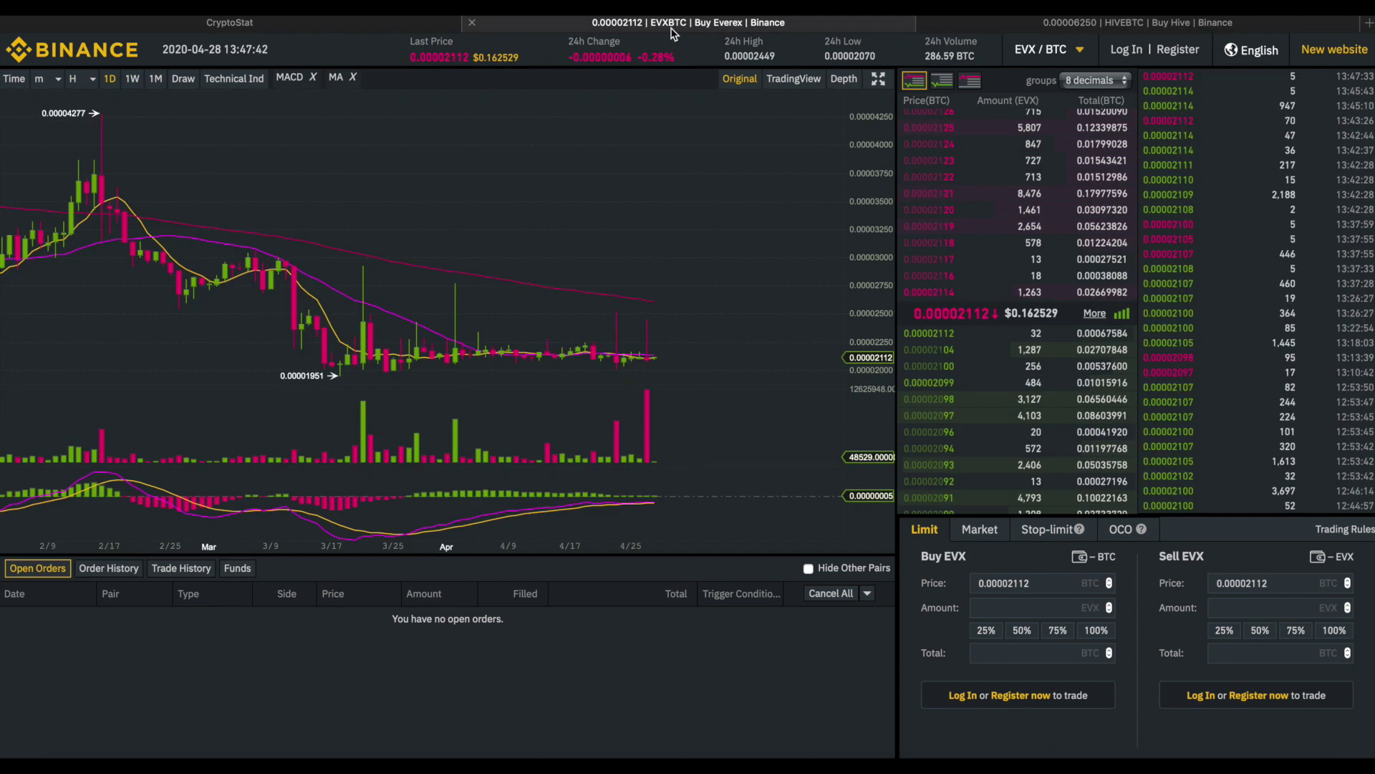
- Close the EVX/BTC tab and scroll through CryptoStat's 175-pair BTC markets table, HOT first
middle_click(461, 25)
left_click(380, 24)
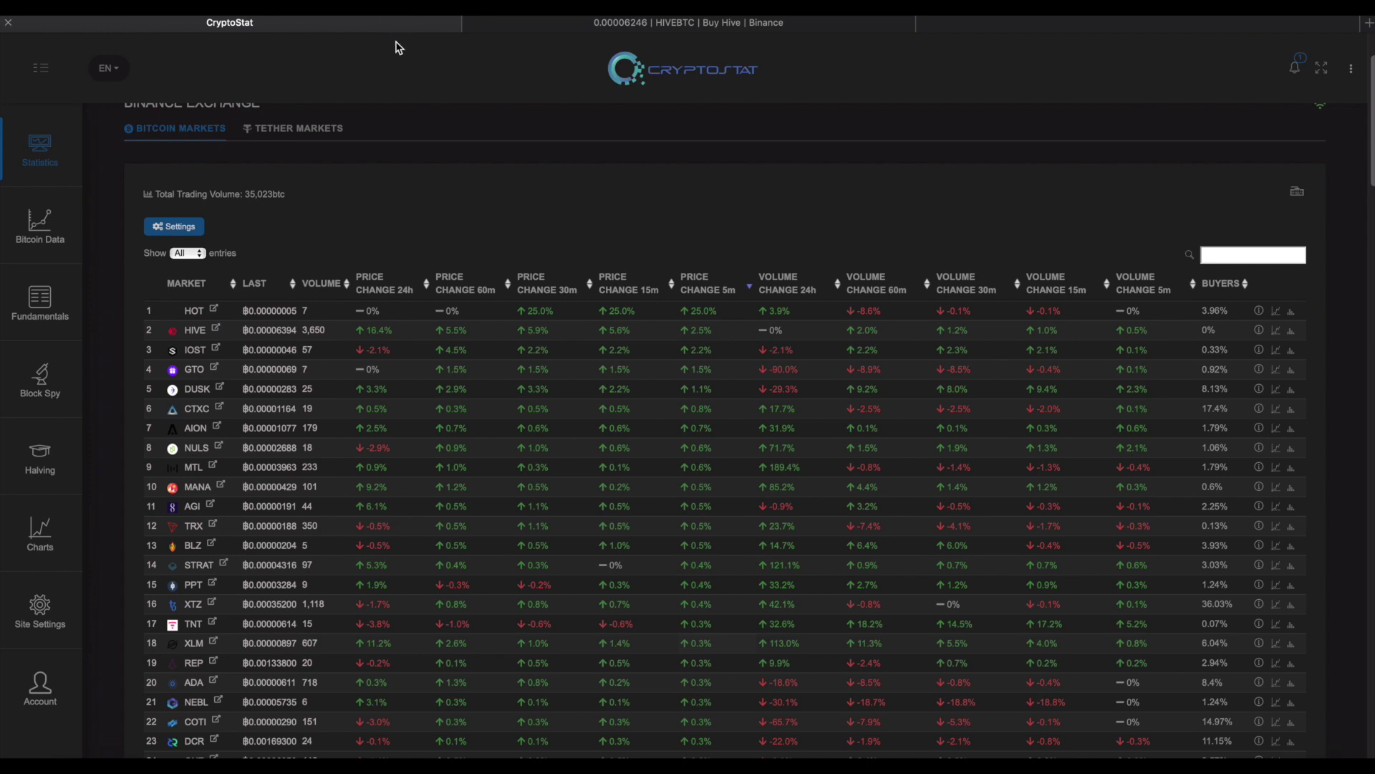
scroll(1008, 671, "down", 10)
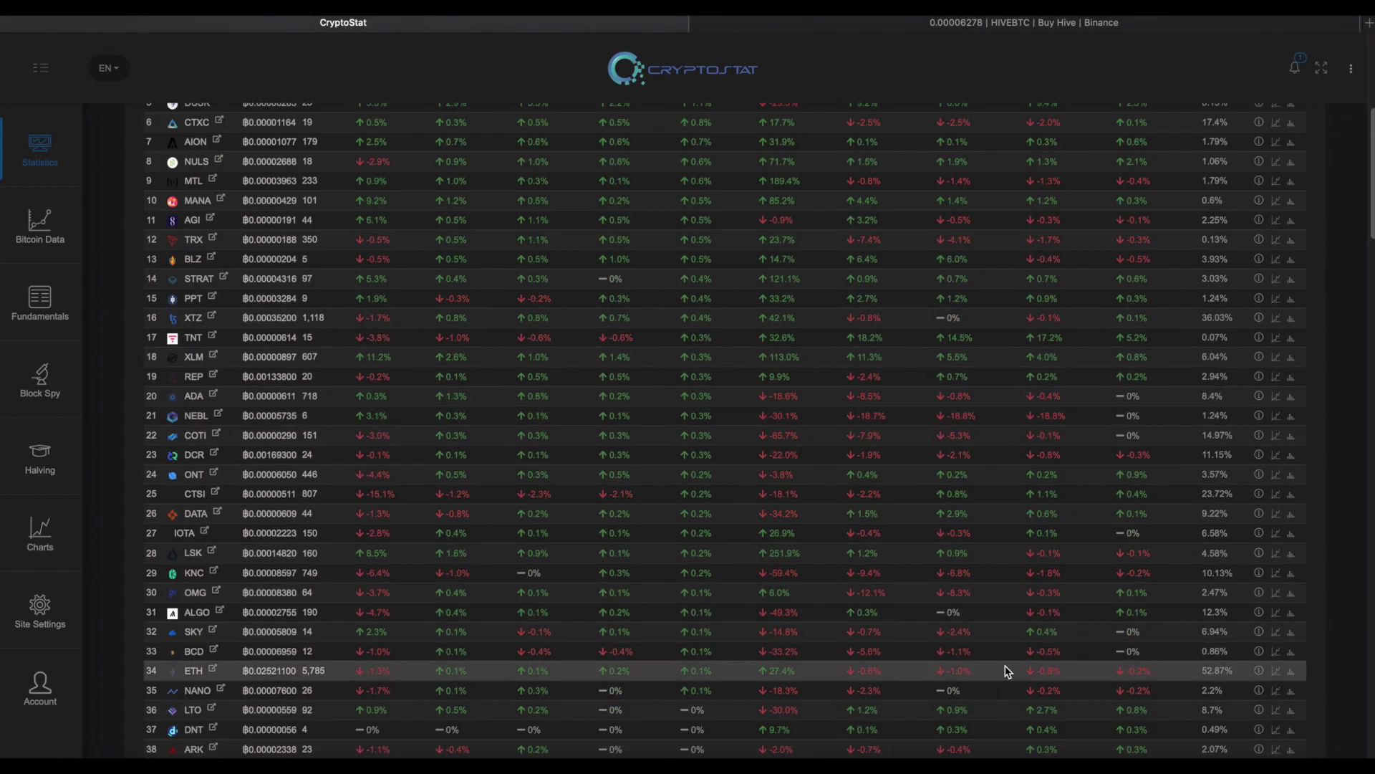
scroll(1008, 670, "down", 15)
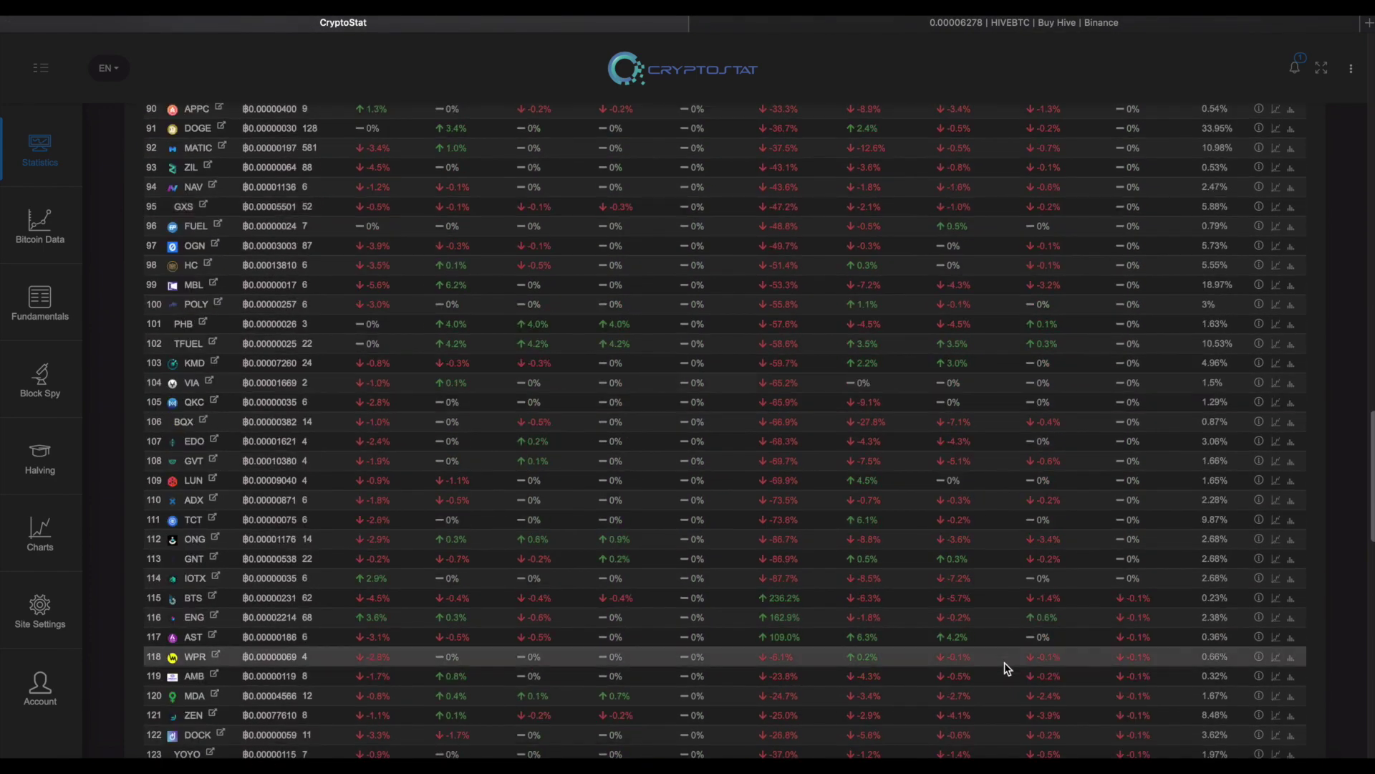
scroll(1007, 668, "down", 15)
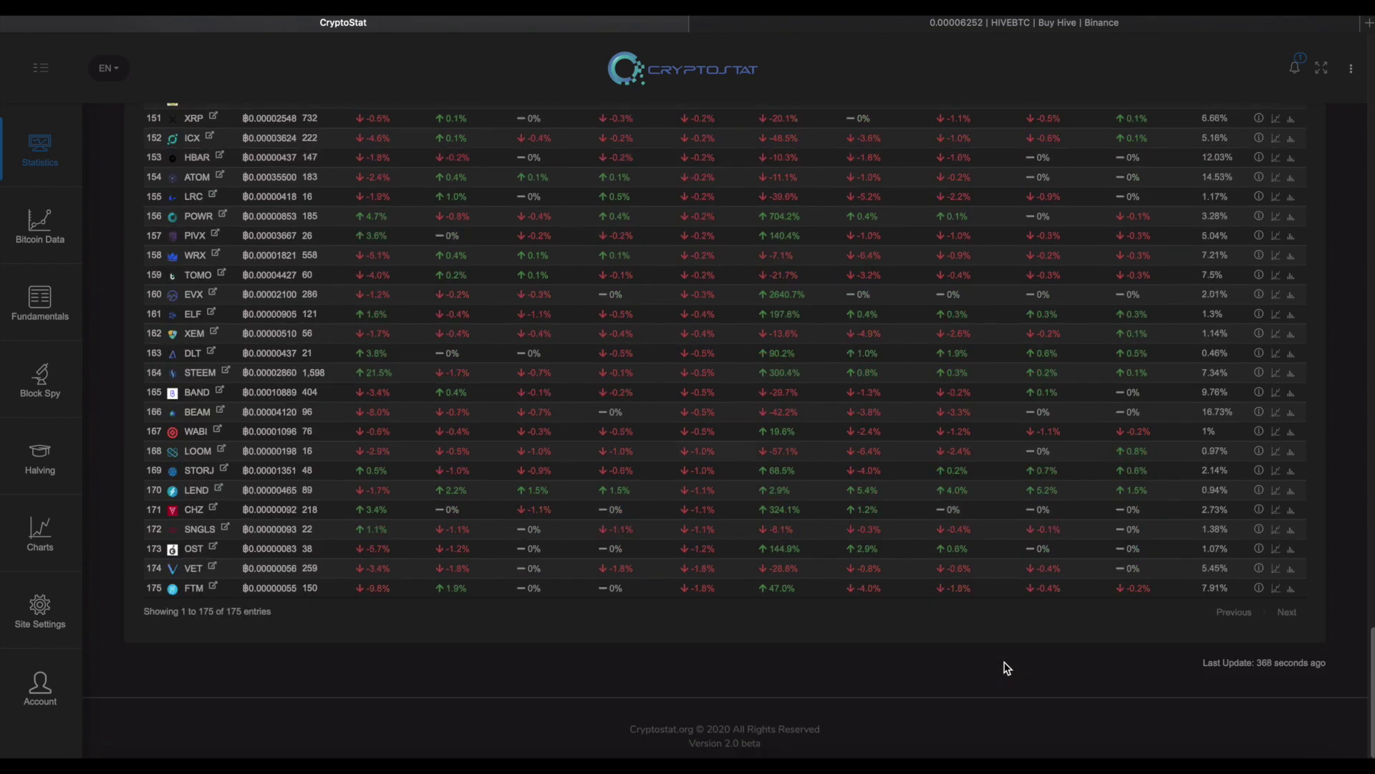
scroll(998, 667, "up", 20)
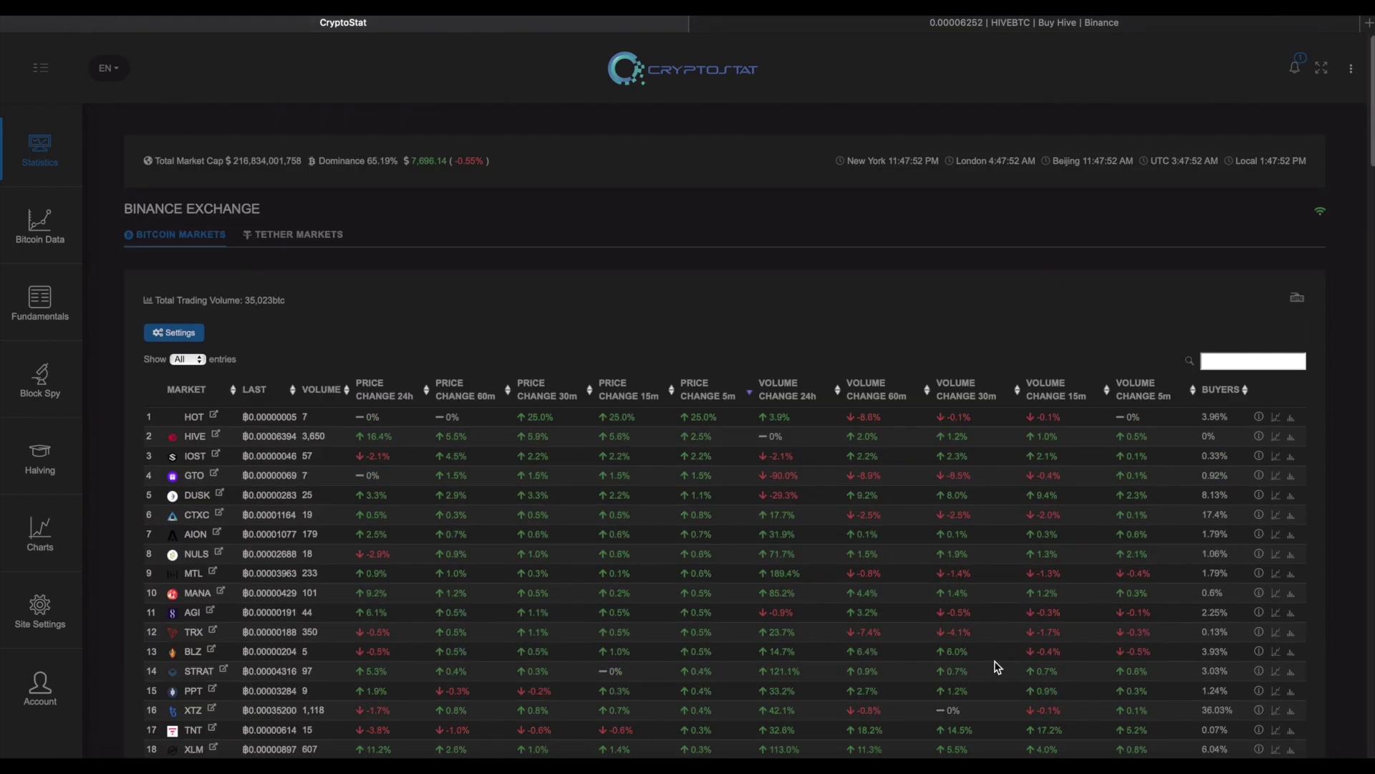